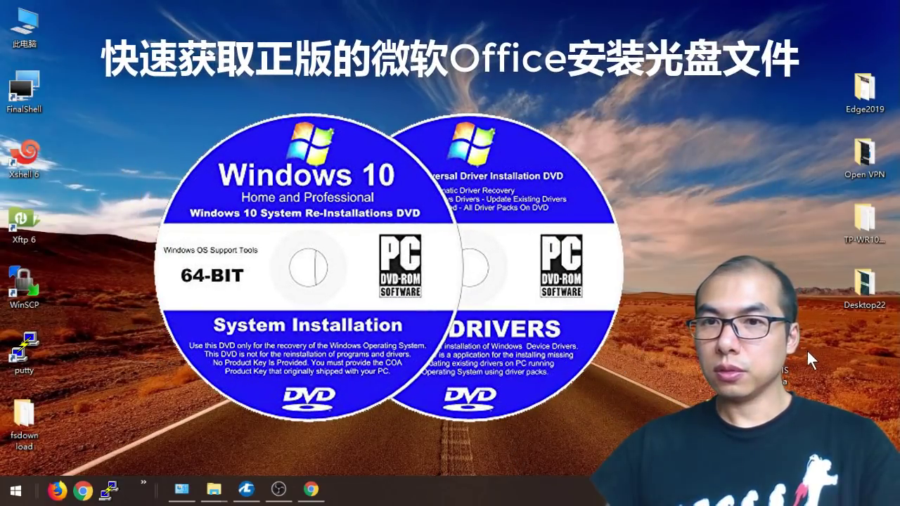
Move Windows-ISO-Downloader.exe to open space on the desktop, launch it and minimize the sponsor message window
left_click_drag(777, 373, 280, 151)
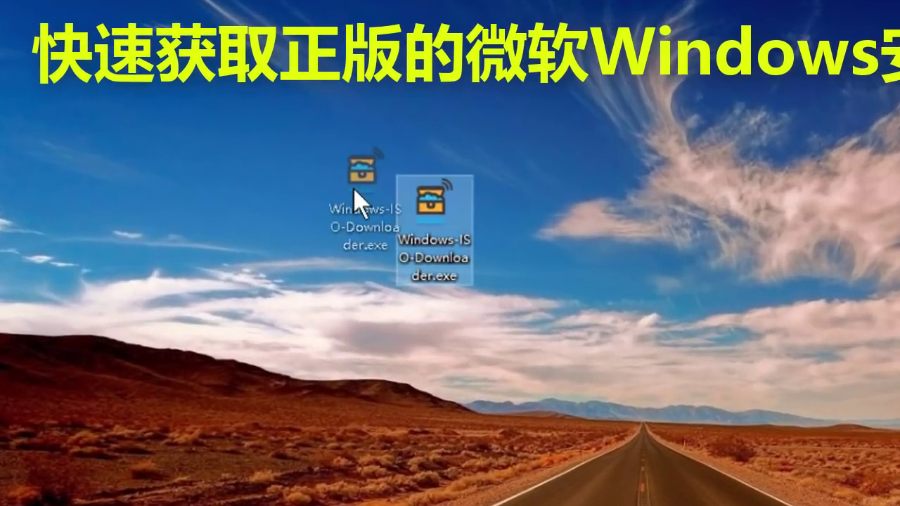
left_click_drag(354, 188, 351, 218)
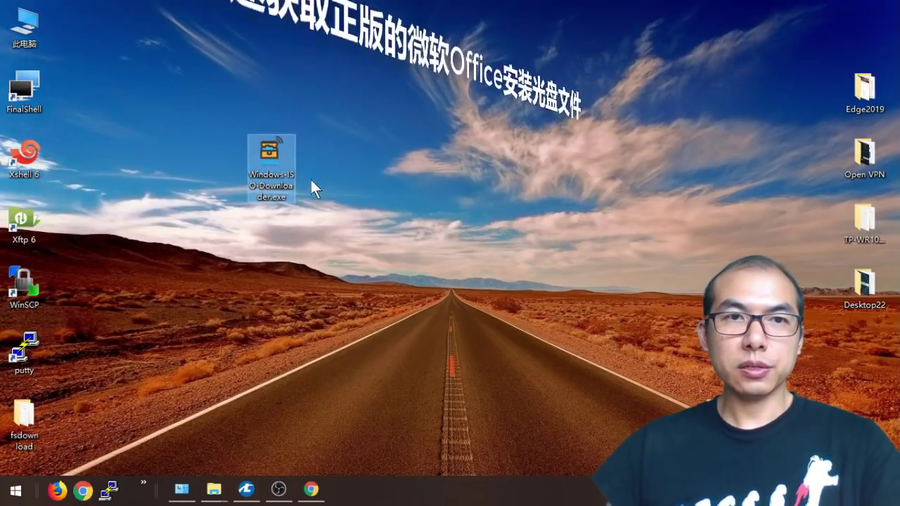
double_click(291, 145)
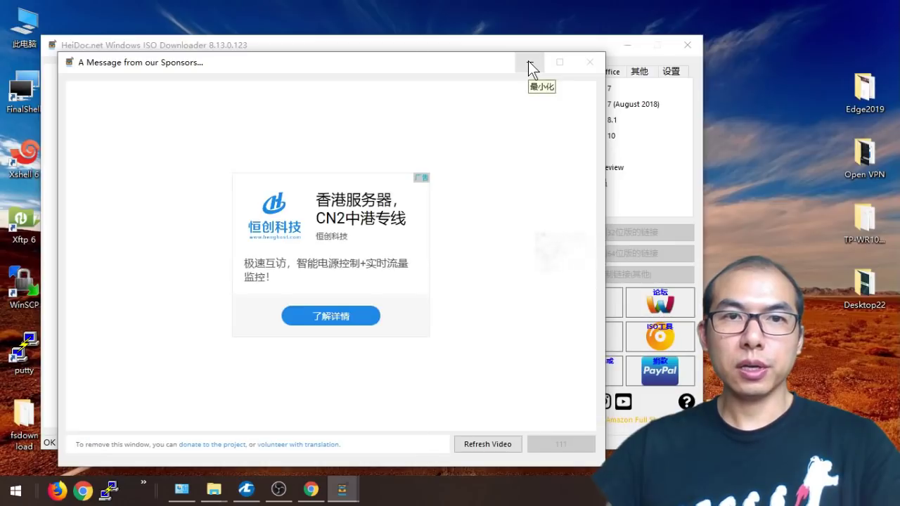
left_click(529, 62)
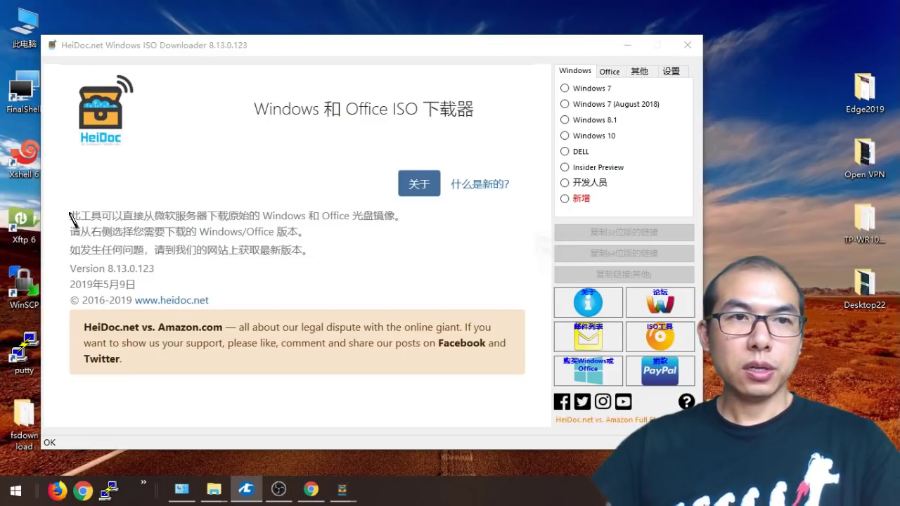
Mark the tool description and the Windows version list with red pen circles and underlines, and clear the markings
left_click_drag(57, 206, 364, 199)
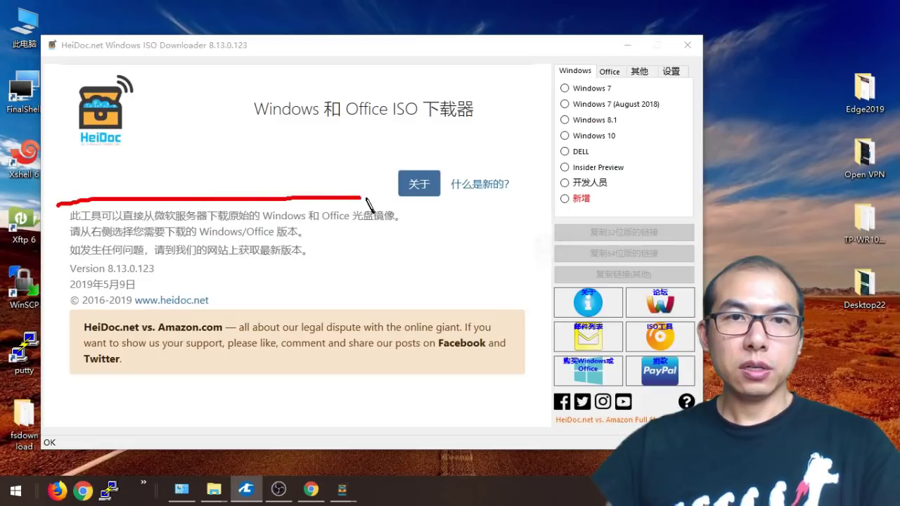
mouse_move(371, 317)
left_mouse_down()
mouse_move(125, 329)
mouse_move(59, 263)
mouse_move(58, 207)
left_mouse_up()
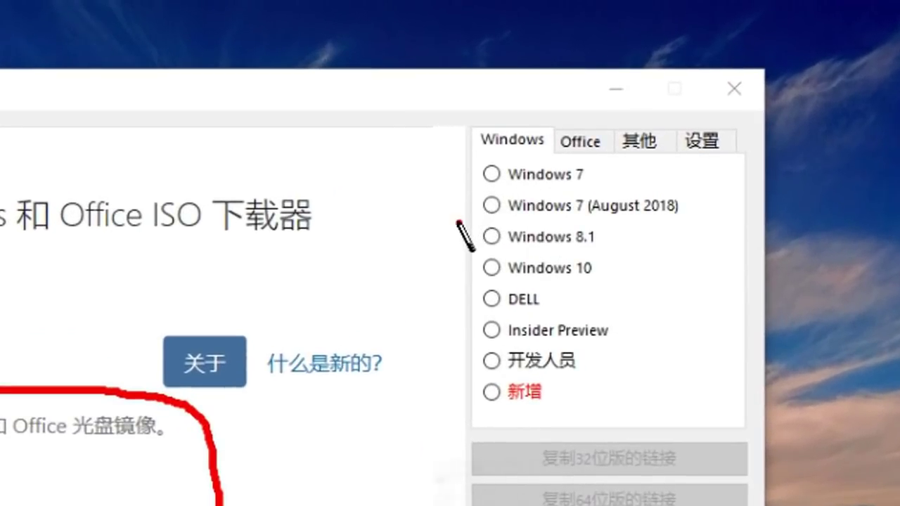
mouse_move(458, 224)
left_mouse_down()
mouse_move(591, 85)
mouse_move(759, 133)
mouse_move(760, 355)
mouse_move(563, 436)
mouse_move(446, 307)
mouse_move(461, 172)
left_mouse_up()
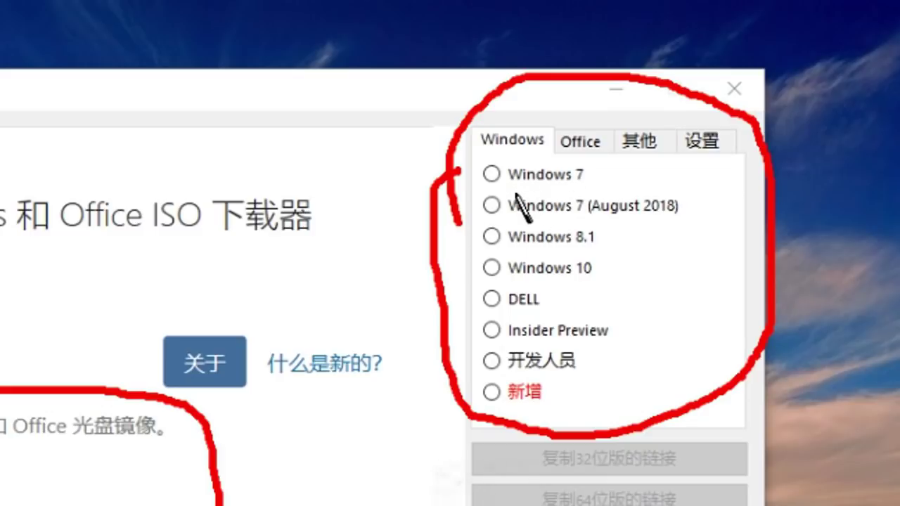
left_click_drag(513, 192, 645, 193)
left_click_drag(503, 230, 651, 227)
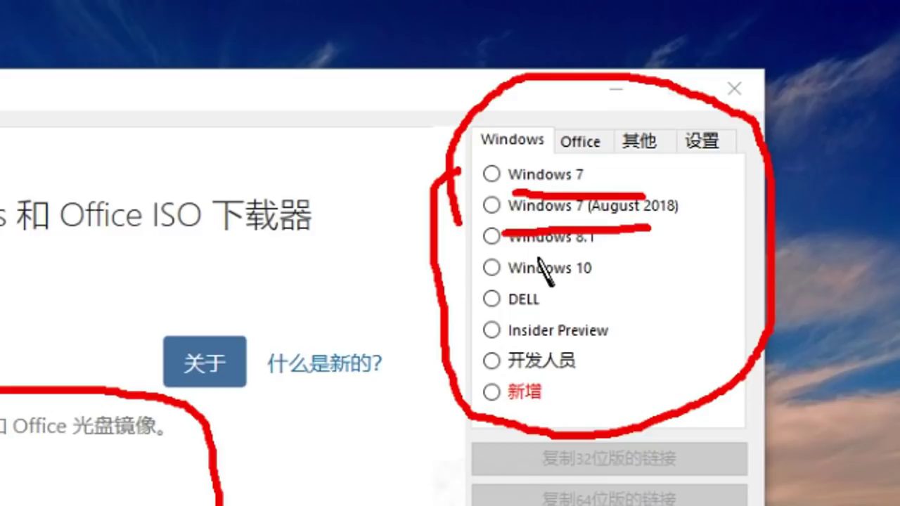
left_click_drag(503, 289, 665, 284)
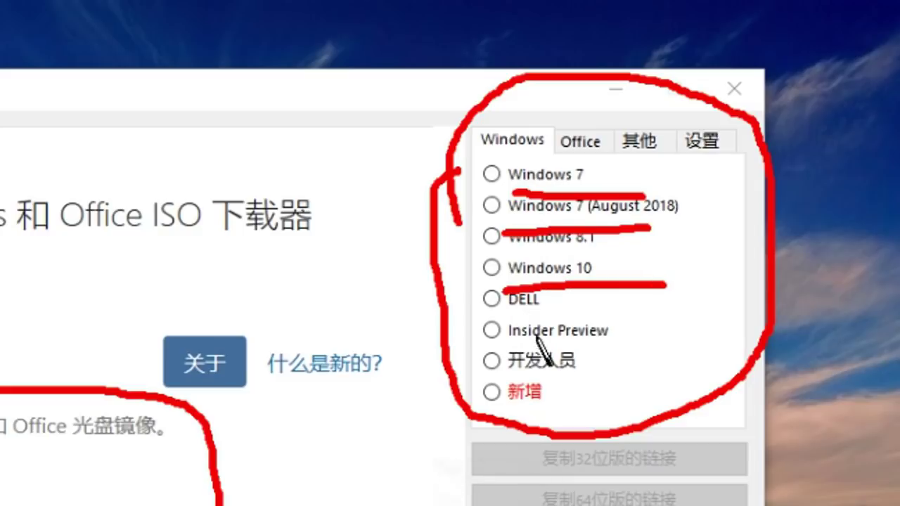
left_click_drag(544, 309, 622, 304)
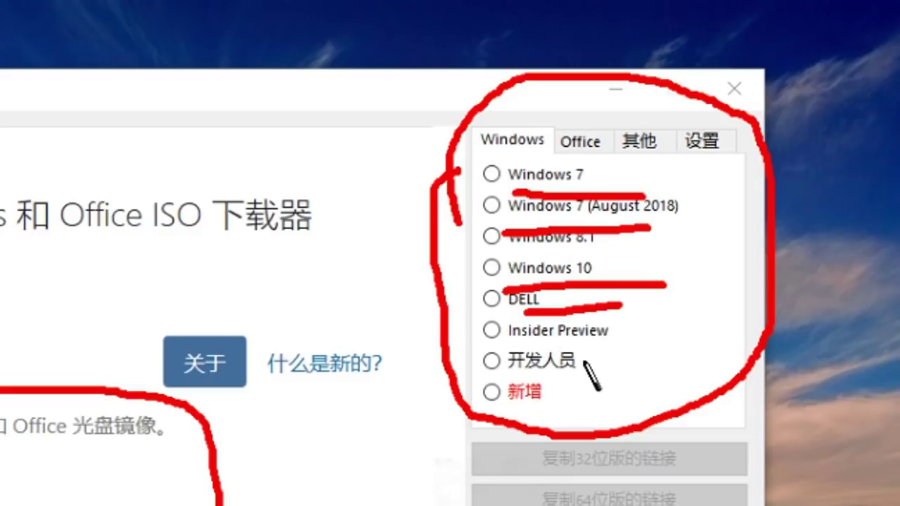
left_click_drag(563, 386, 709, 373)
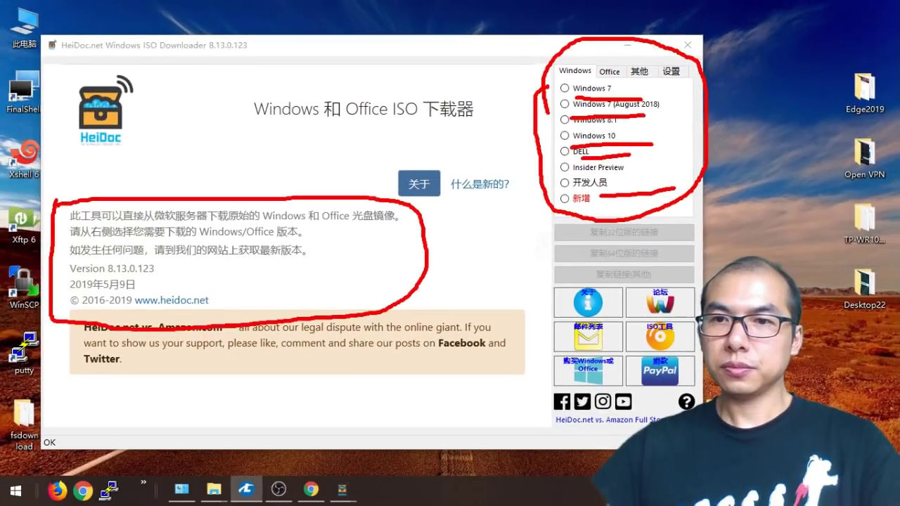
key("Escape")
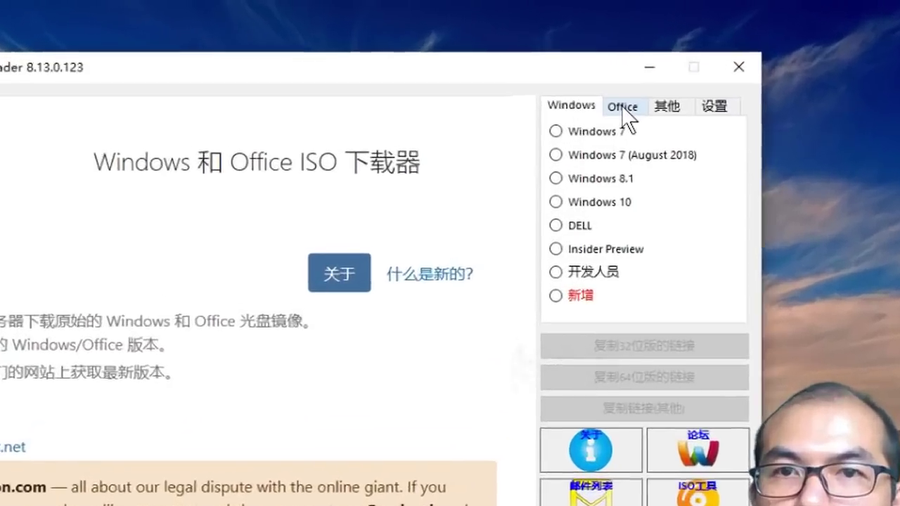
Review the Office, 其他 and 设置 categories, including the list of available interface languages
left_click(609, 71)
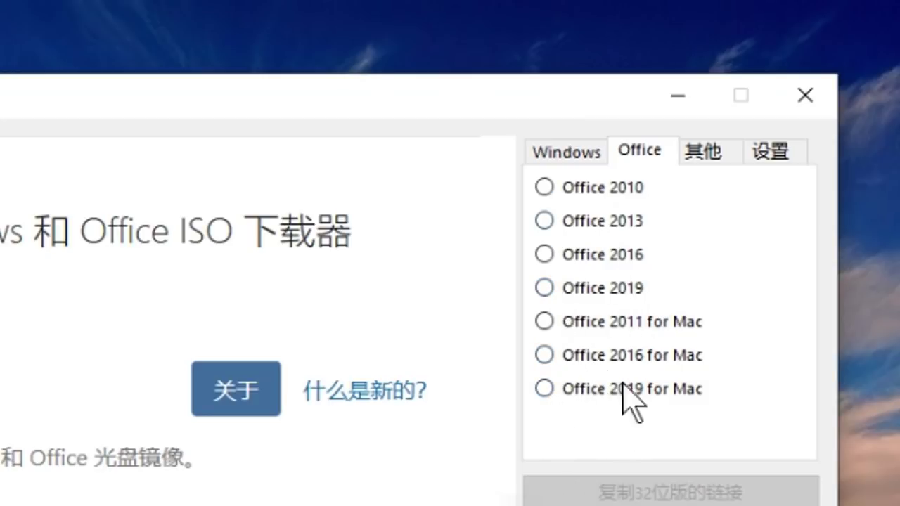
left_click(703, 151)
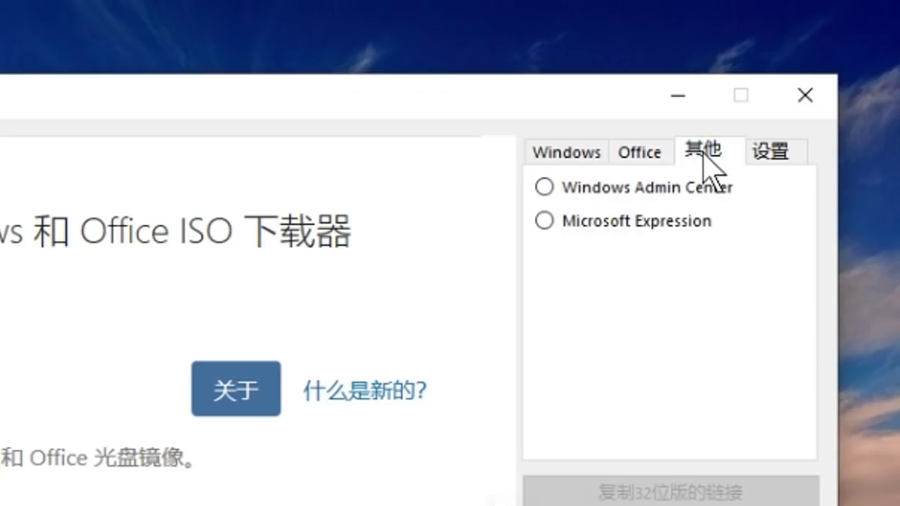
left_click(771, 154)
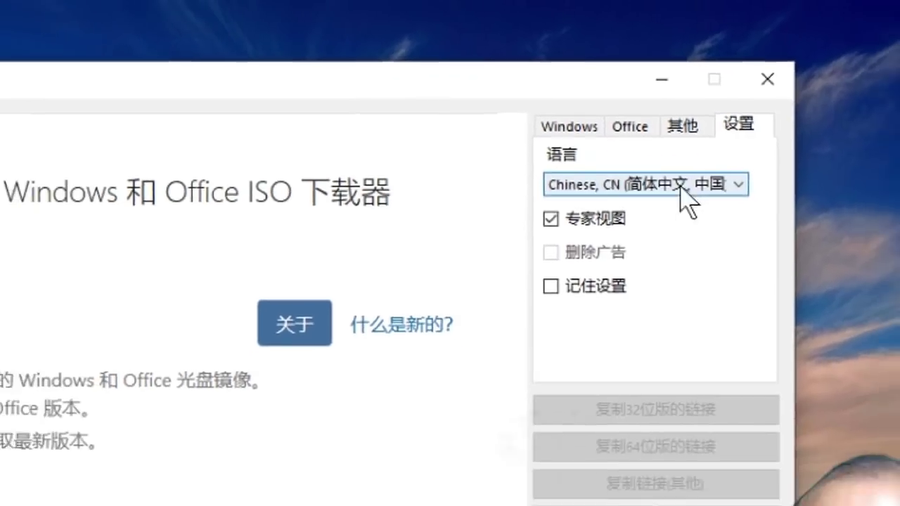
left_click(731, 223)
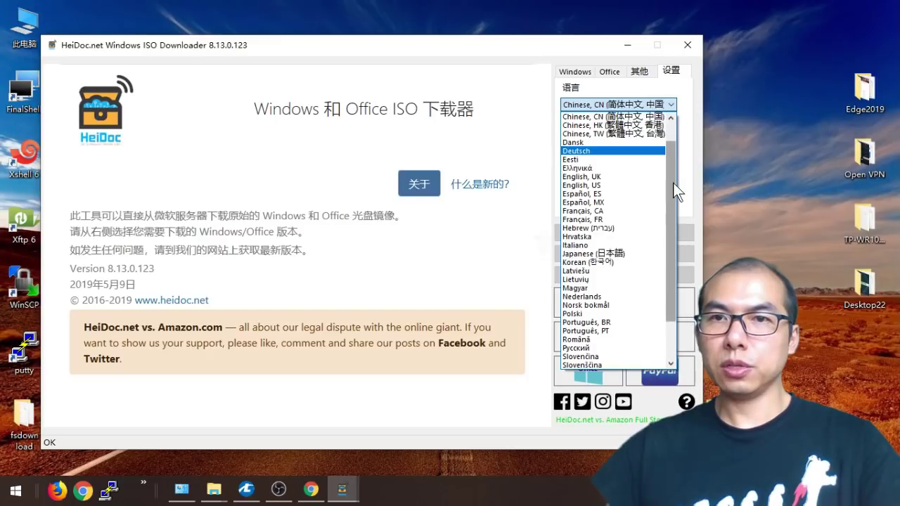
left_click_drag(673, 183, 679, 128)
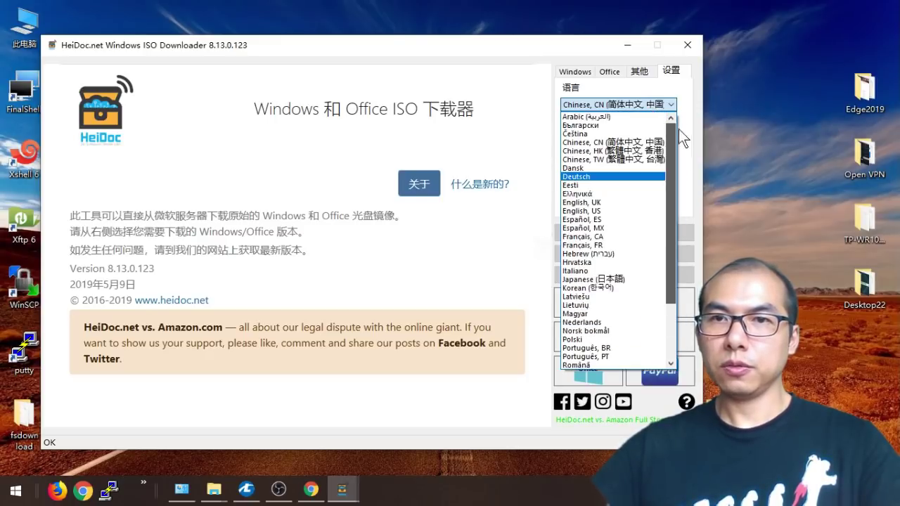
left_click(574, 74)
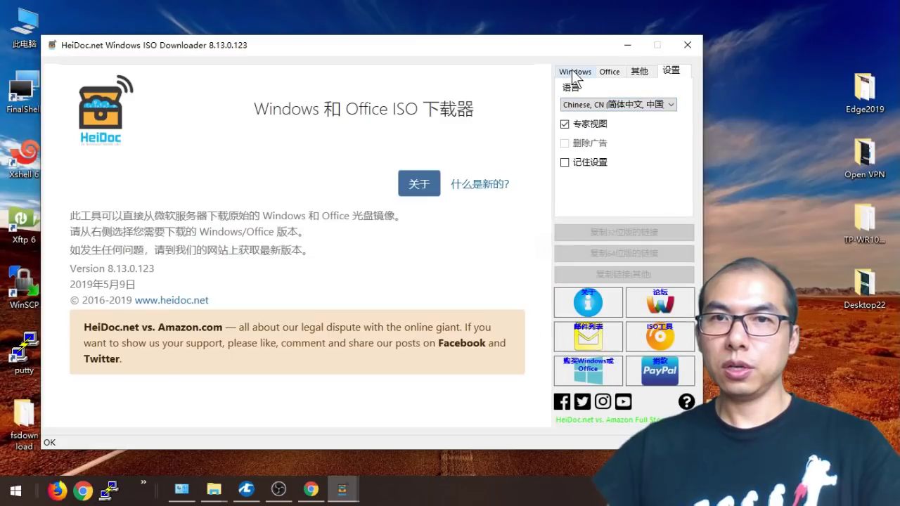
Select Windows 7 in the Windows category and confirm the edition Windows 7 专业版 SP1
left_click(574, 74)
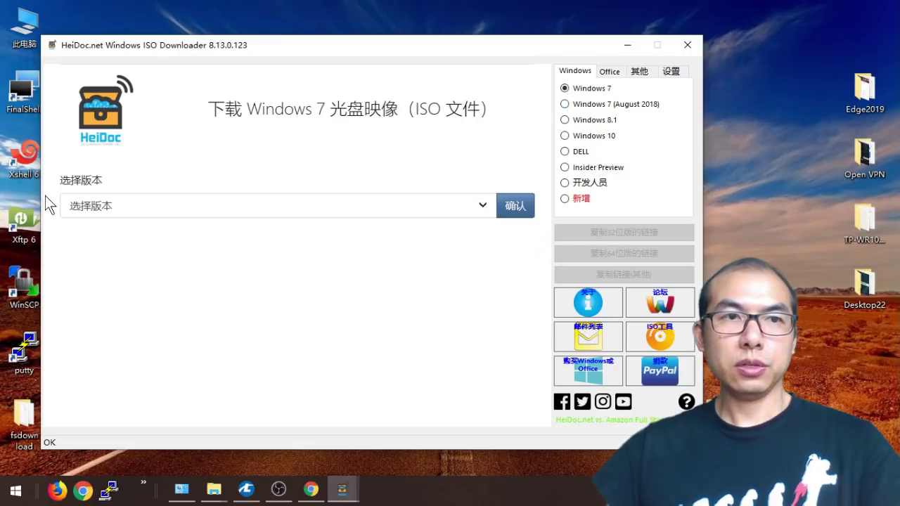
left_click(482, 206)
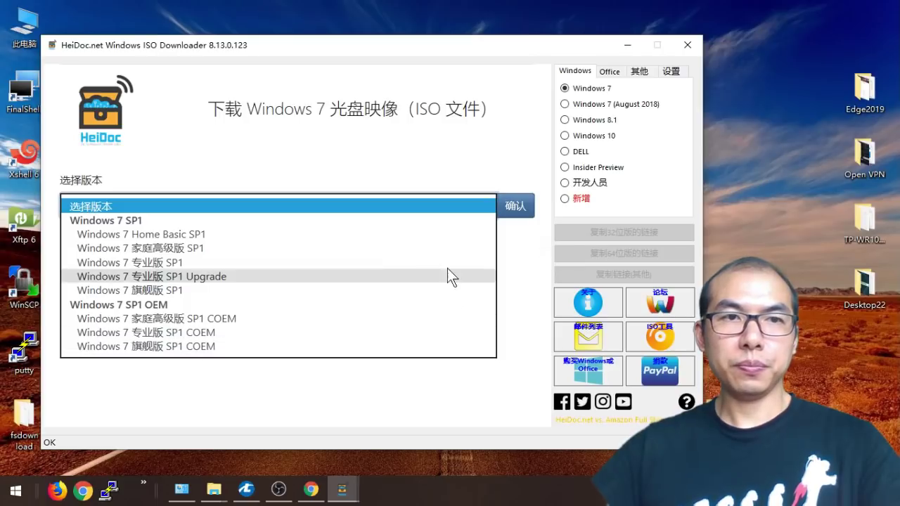
left_click(172, 263)
left_click(516, 206)
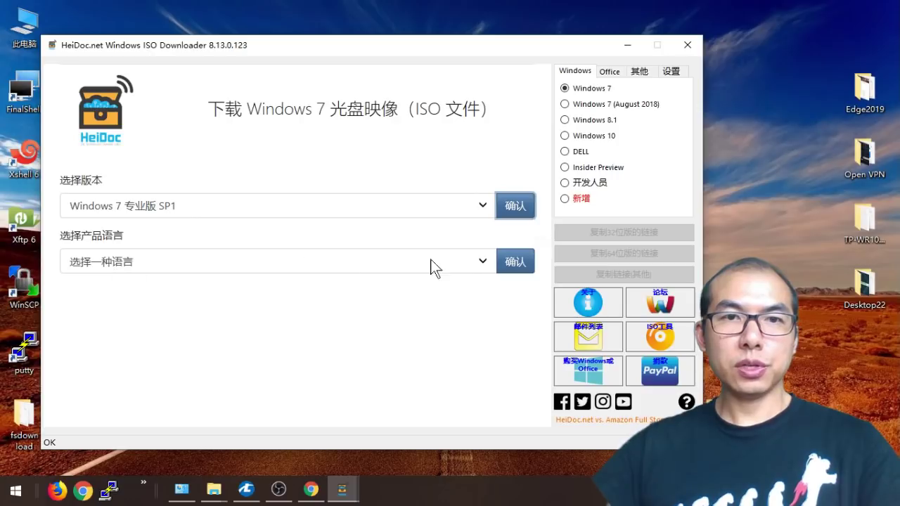
Browse the product languages for Windows 7 and choose Chinese, CN (简体中文, 中国)
left_click(482, 261)
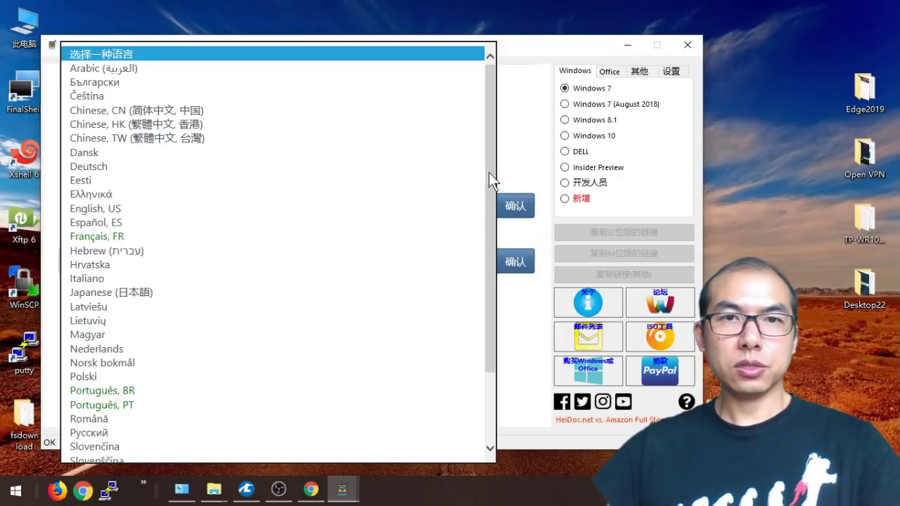
left_click_drag(489, 159, 495, 246)
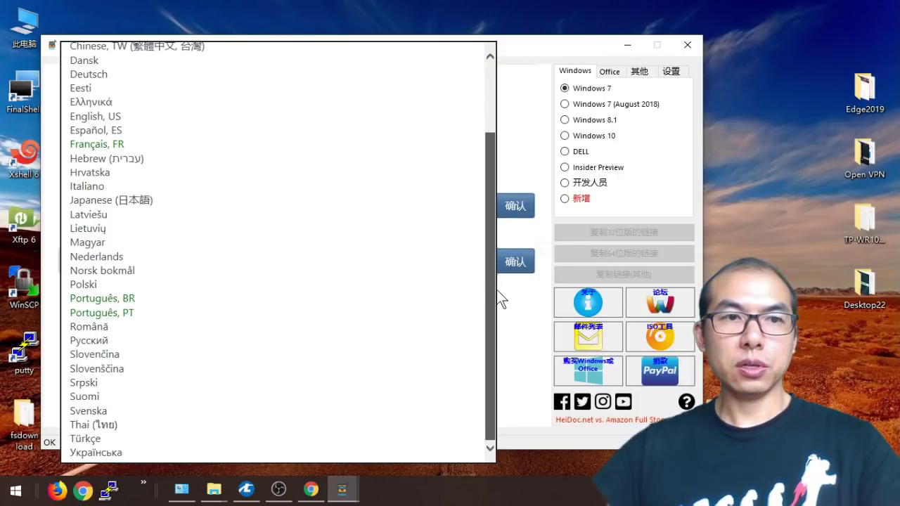
left_click_drag(497, 290, 492, 232)
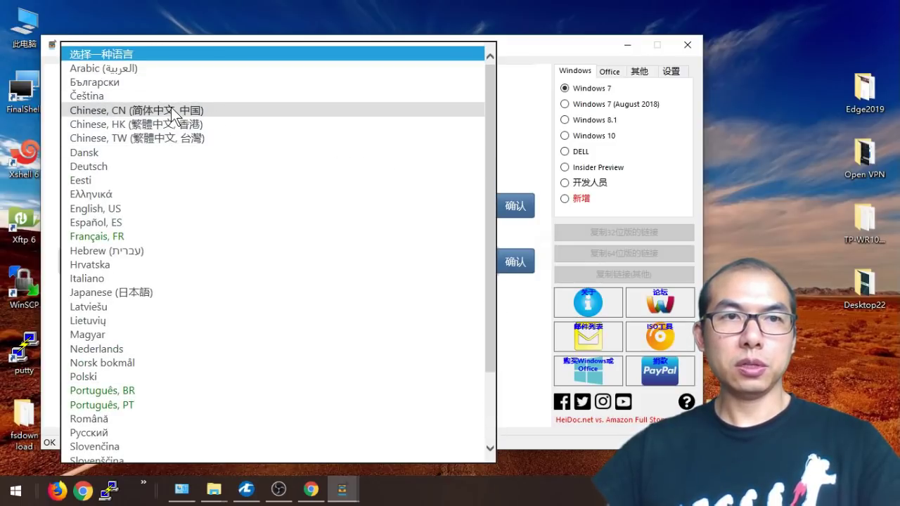
left_click(196, 110)
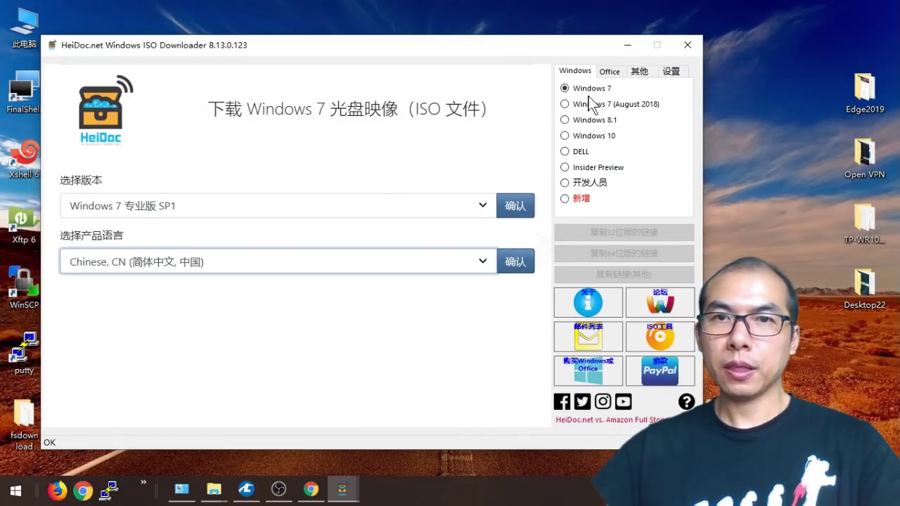
Switch to Windows 7 (August 2018) and choose Windows 7 Ultimate 64-Bit with English, US as the product language
left_click(565, 106)
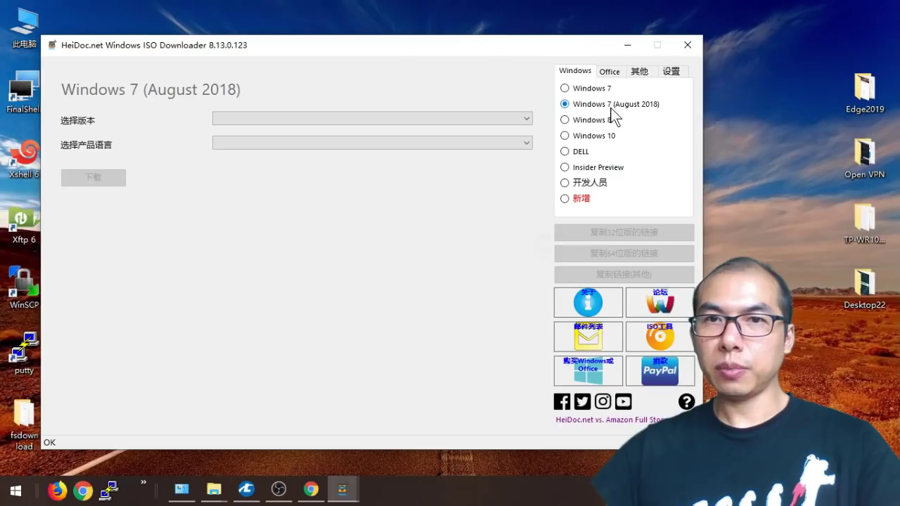
left_click(408, 118)
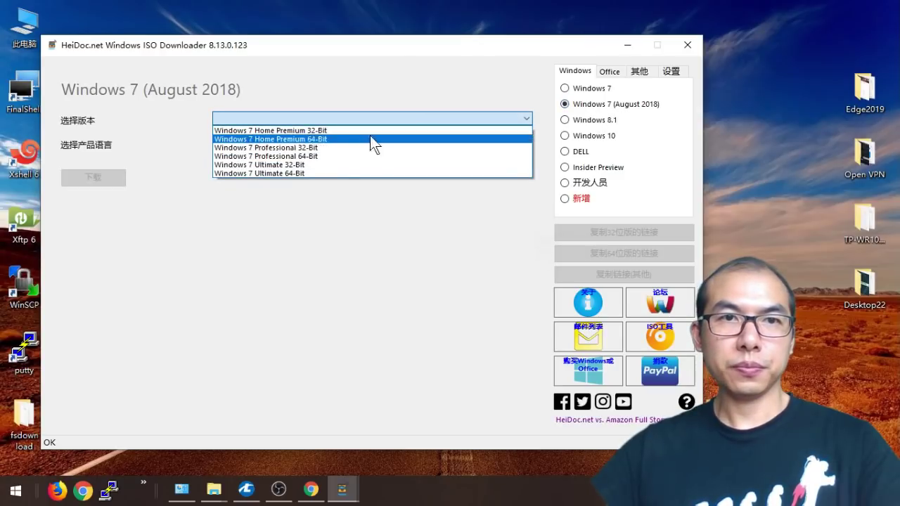
left_click(332, 173)
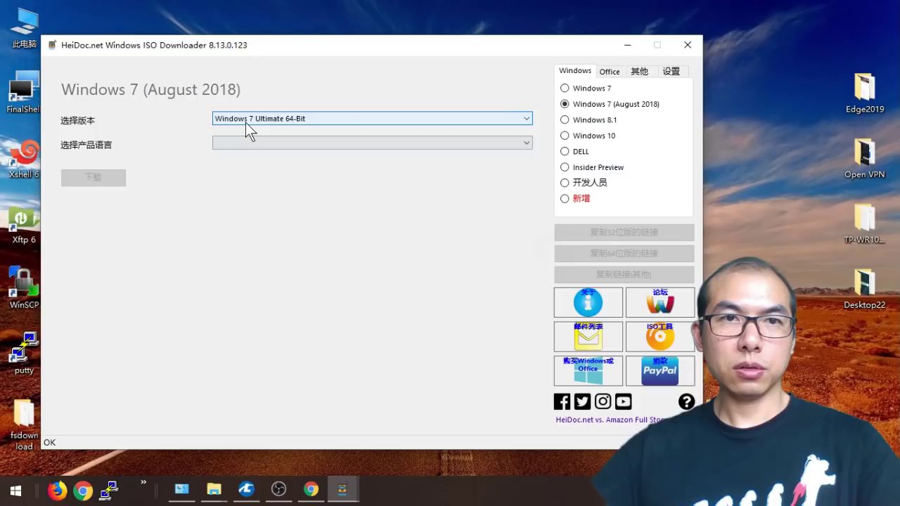
left_click(345, 144)
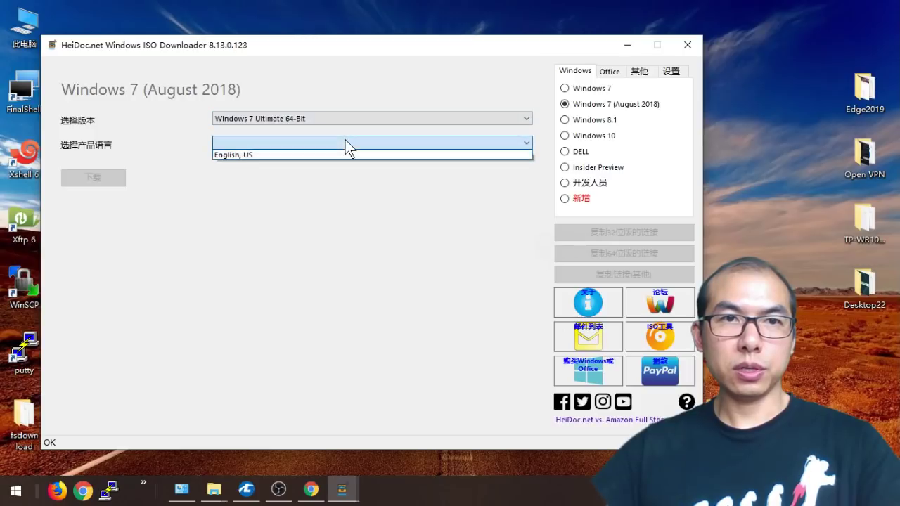
left_click(243, 154)
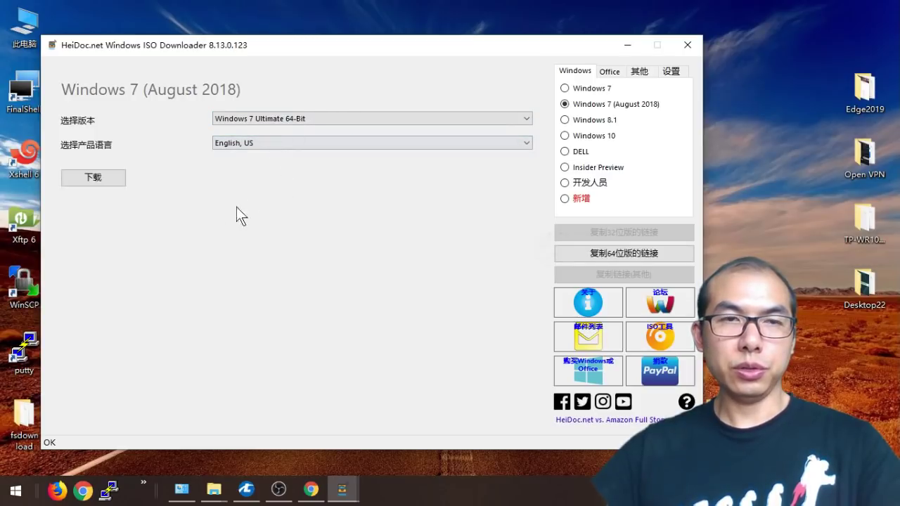
Start the download of the Windows 7 Ultimate 64-bit ISO, cancel saving the file and minimize the browser
left_click(92, 181)
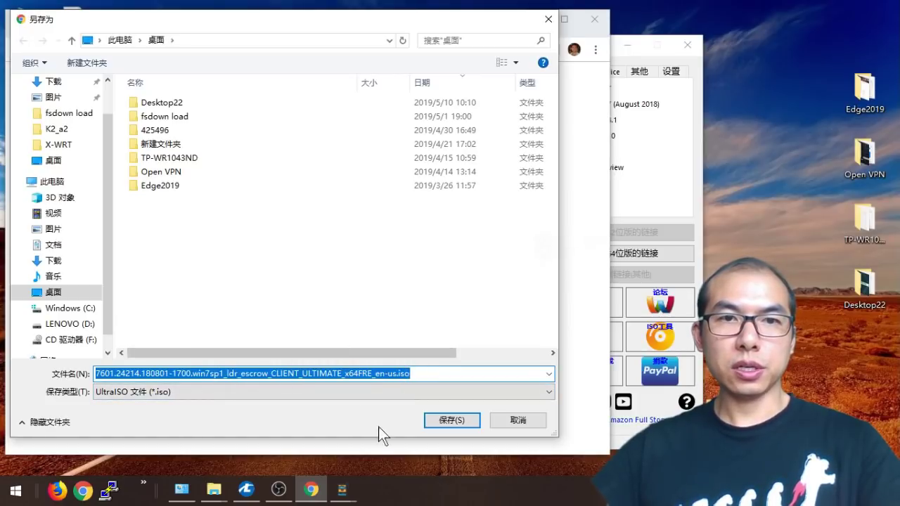
left_click(526, 419)
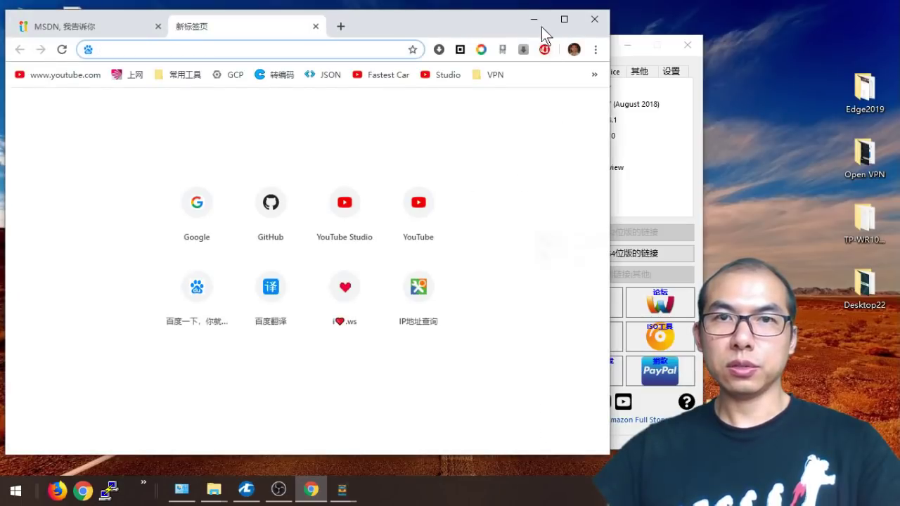
left_click(538, 21)
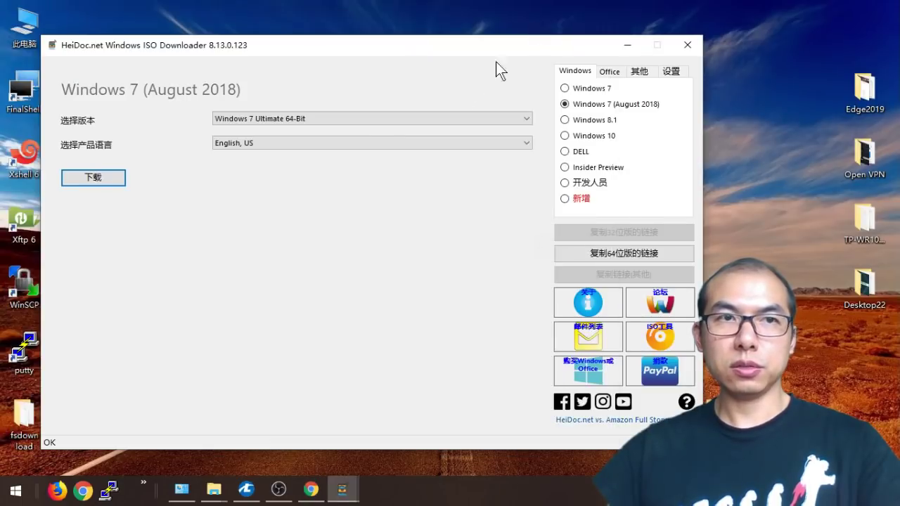
Select Windows 8.1, confirm the edition Windows 8.1/Windows 8.1 Pro and browse its product languages
left_click(565, 120)
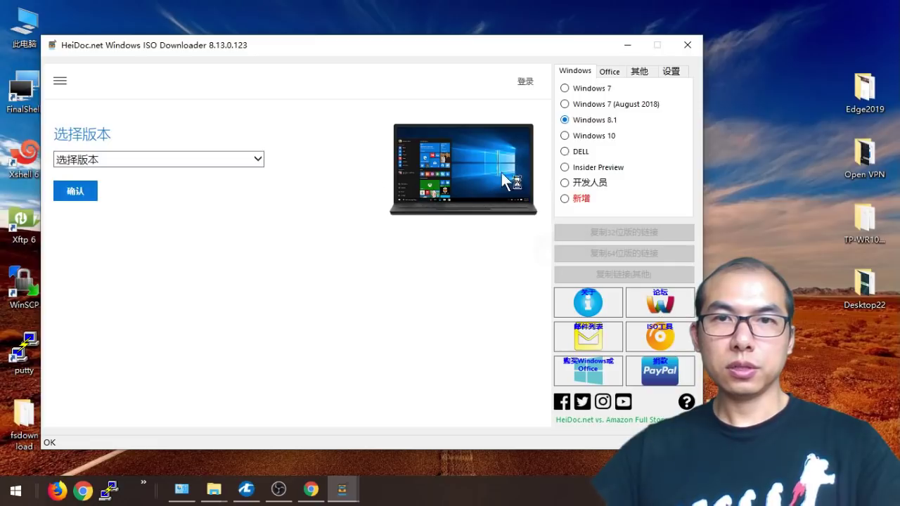
left_click(220, 157)
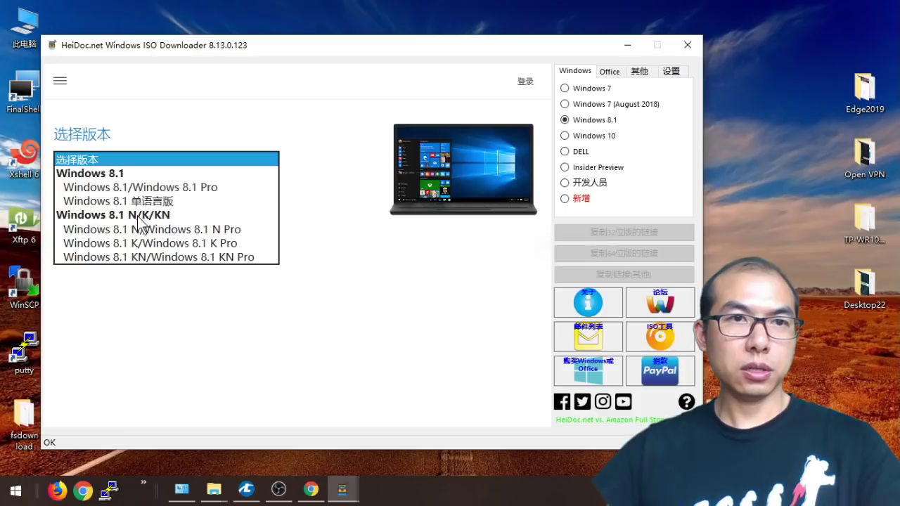
left_click(155, 191)
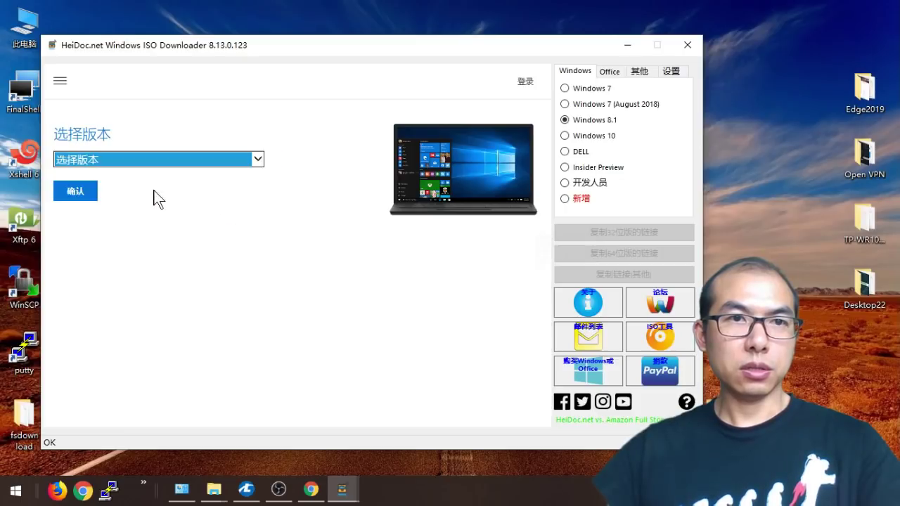
left_click(86, 201)
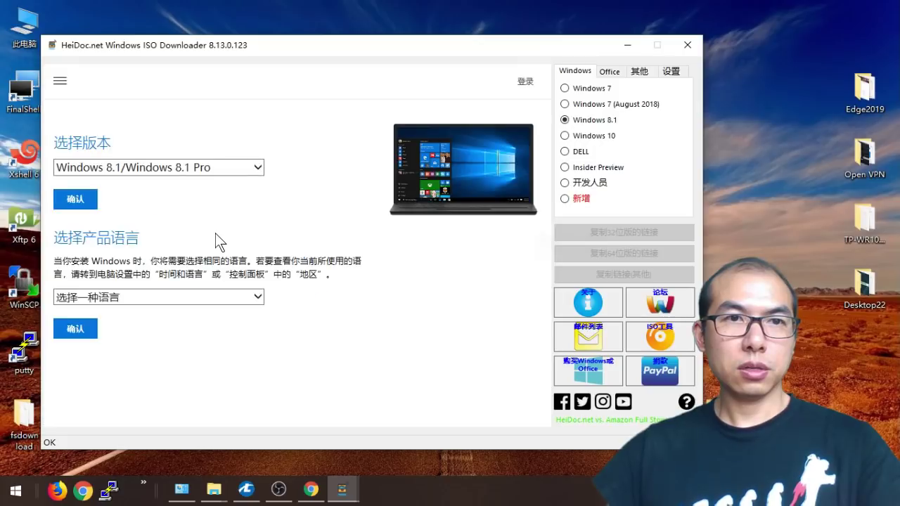
left_click(195, 297)
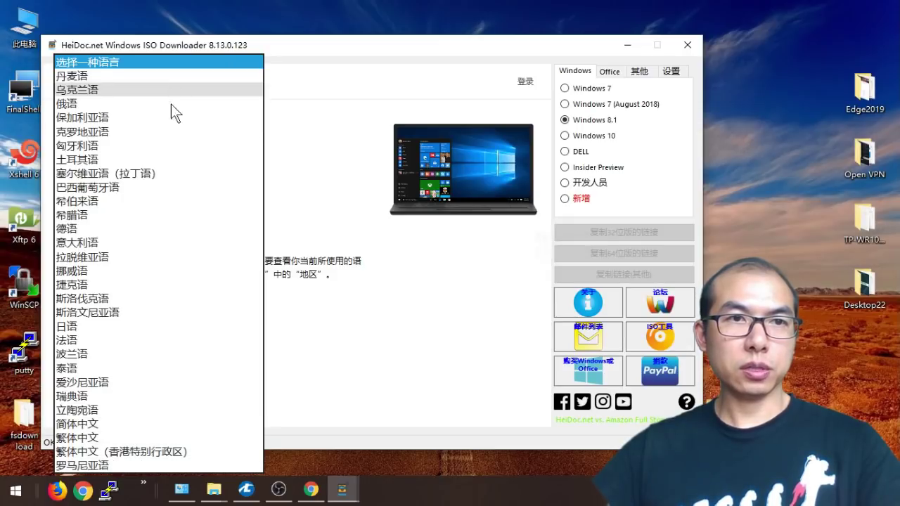
left_click(371, 338)
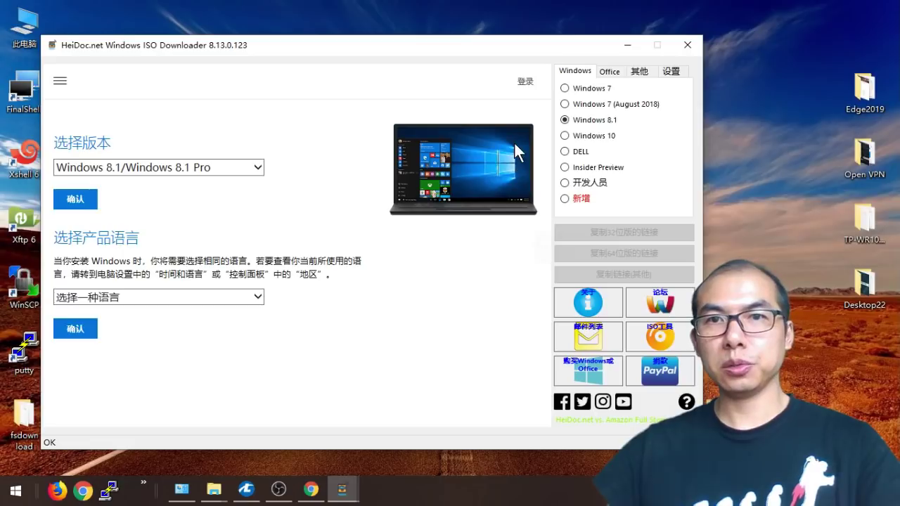
Select Windows 10, browse its releases and confirm the edition Windows 10 家庭中文版 under Windows 10 October 2018 Update v2 - March 2019
left_click(565, 135)
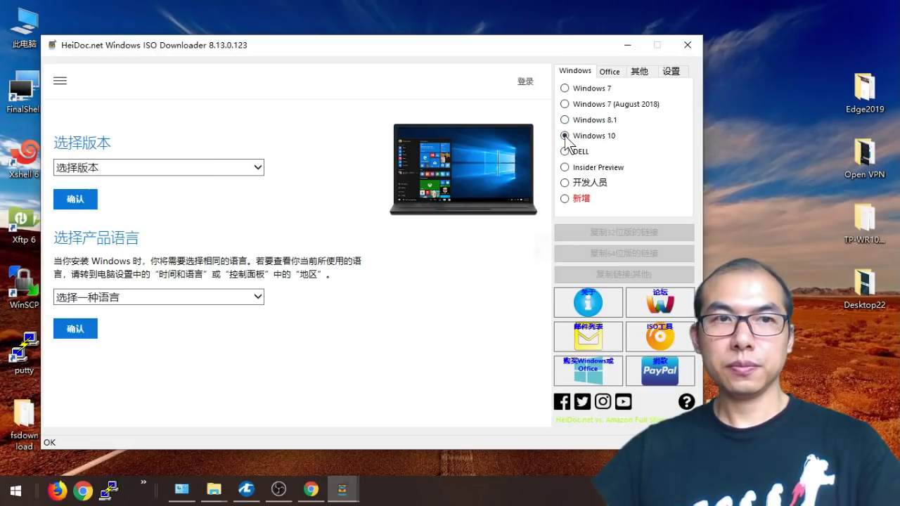
left_click(143, 168)
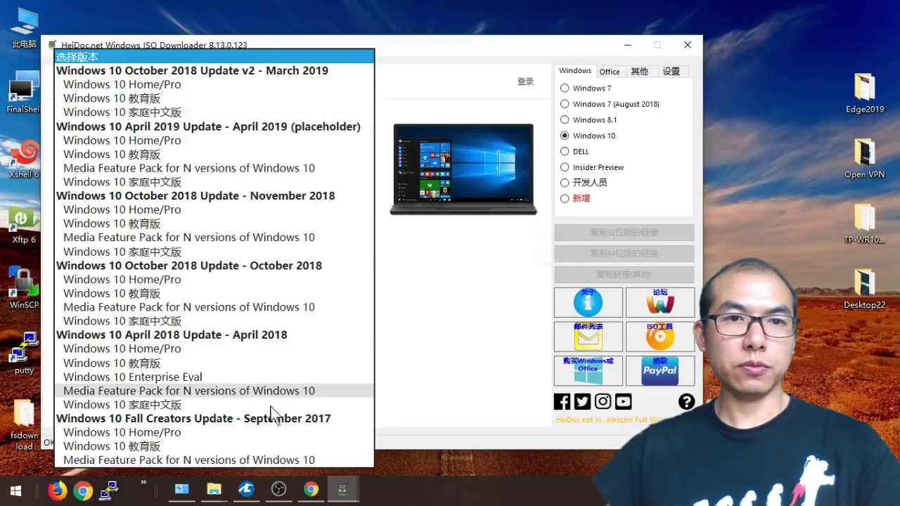
scroll(306, 361, "down", 3)
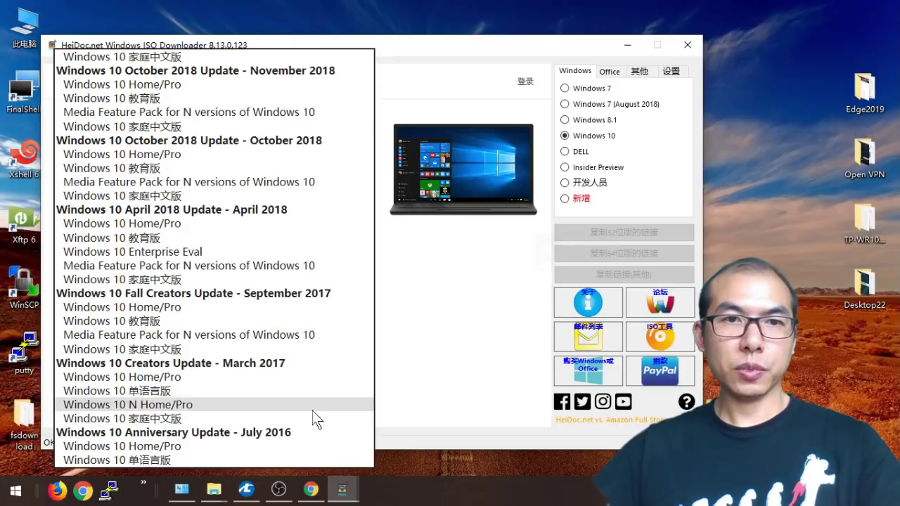
scroll(309, 412, "down", 8)
scroll(308, 402, "down", 6)
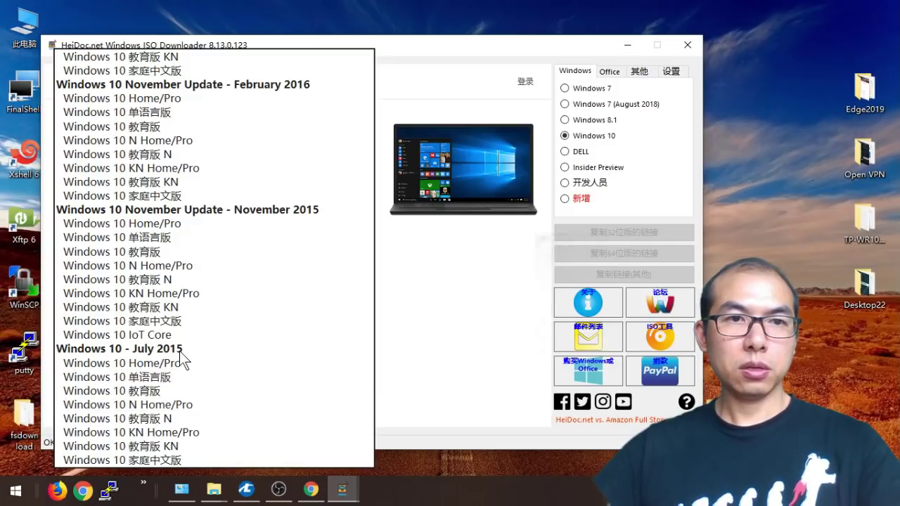
scroll(225, 353, "up", 7)
scroll(227, 352, "up", 7)
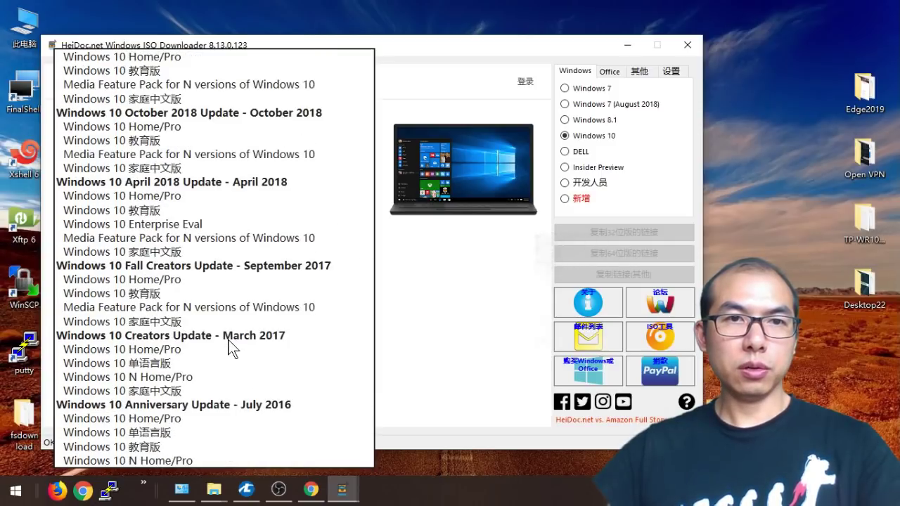
scroll(249, 258, "up", 4)
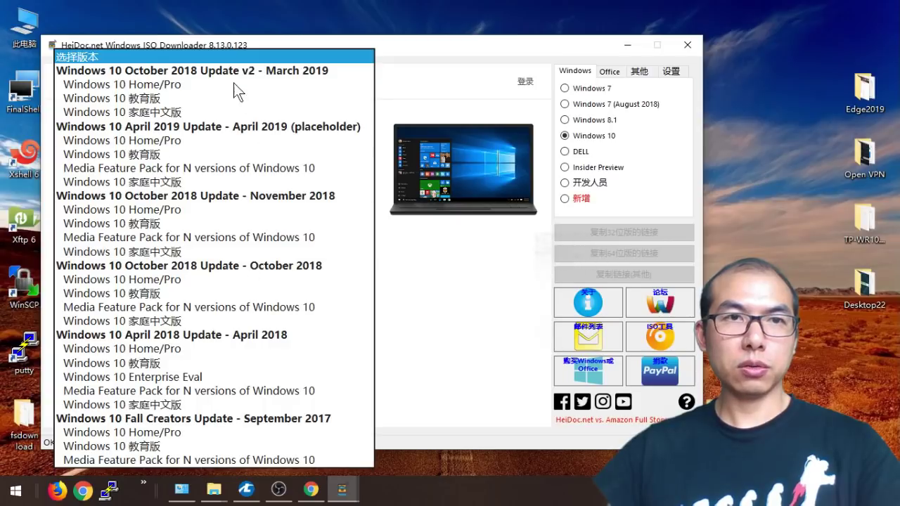
left_click(155, 113)
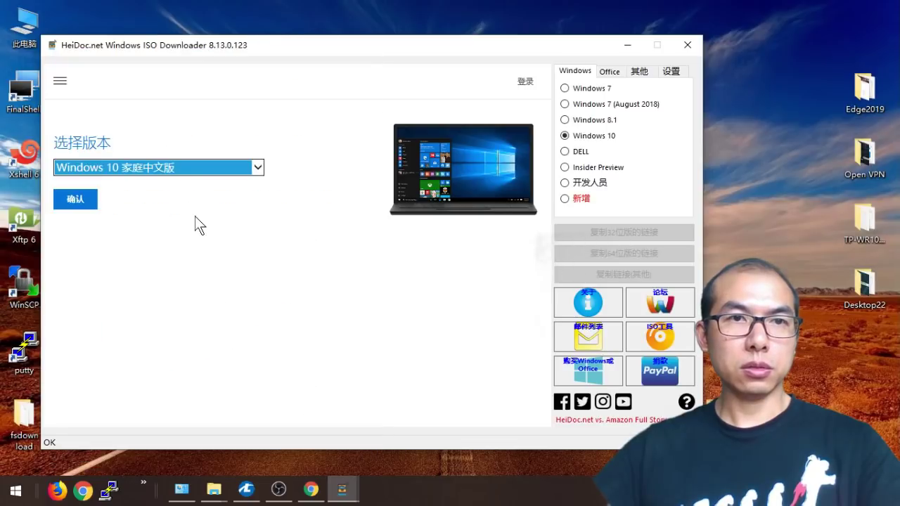
left_click(84, 203)
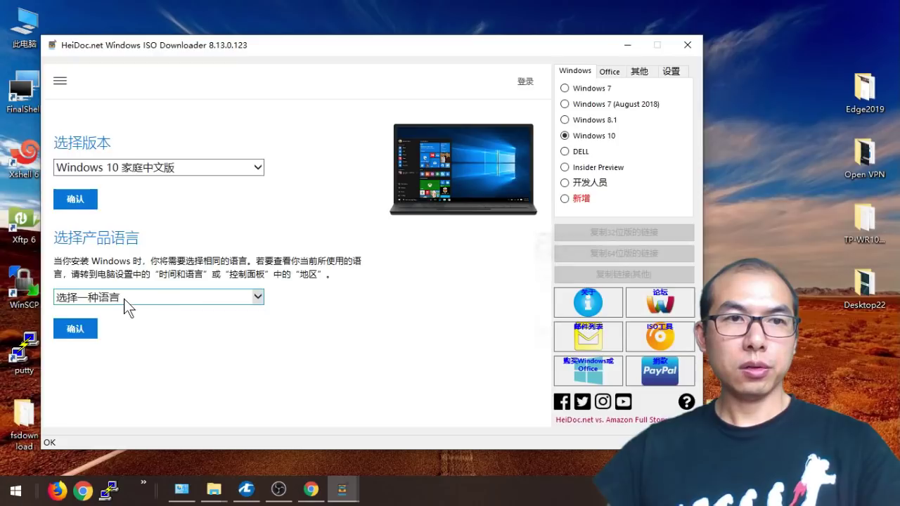
Set the product language for Windows 10 家庭中文版 to 简体中文 and confirm it
left_click(259, 298)
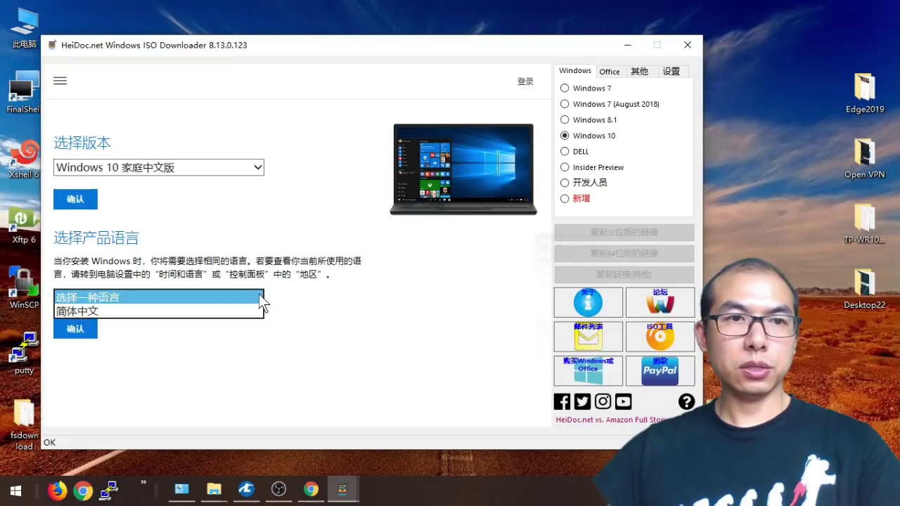
left_click(83, 311)
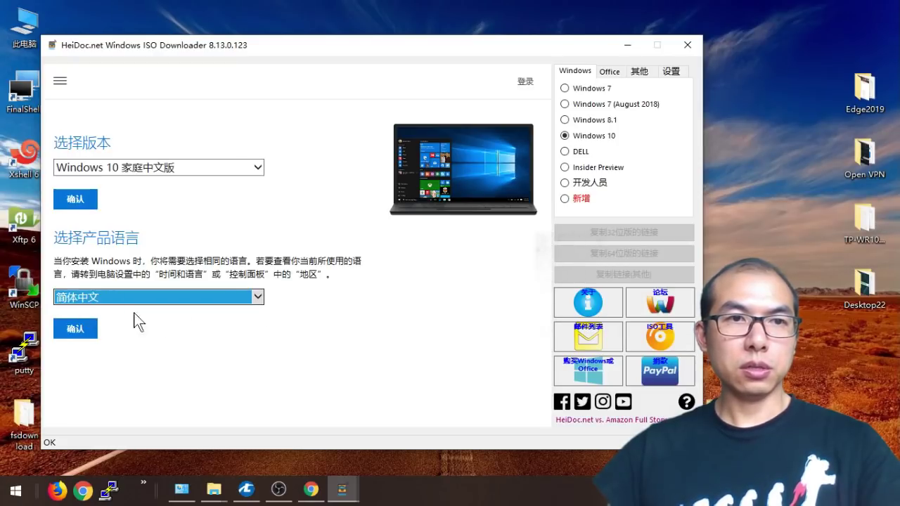
left_click(74, 331)
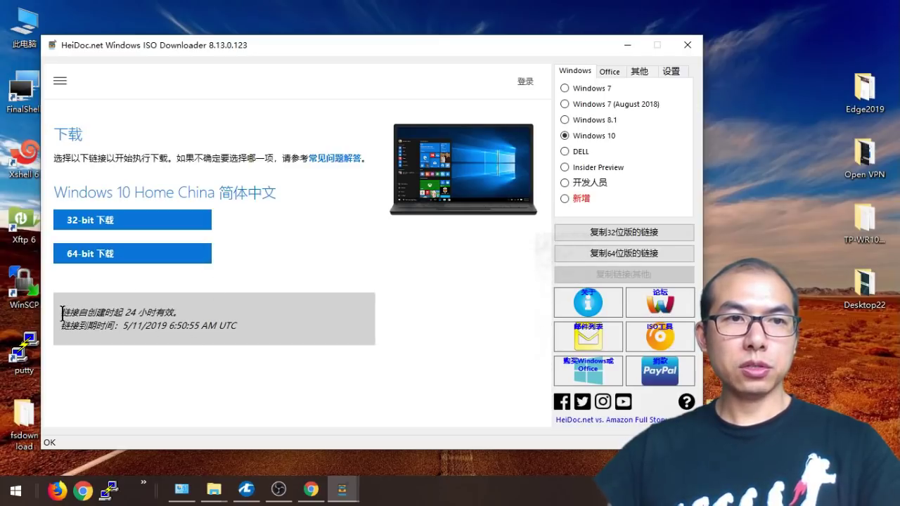
Highlight the link validity note, start the 64-bit download of Windows 10 Home China 简体中文 and cancel saving the file
left_click_drag(62, 312, 182, 314)
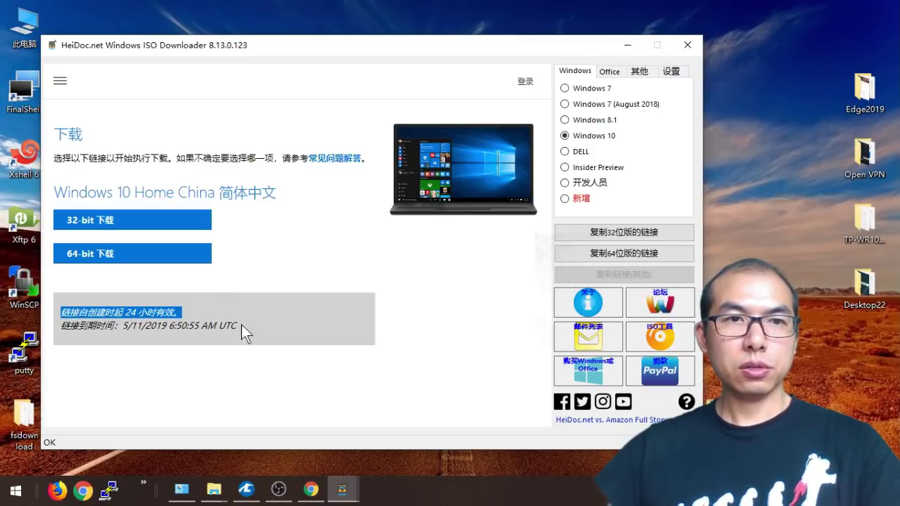
left_click(269, 272)
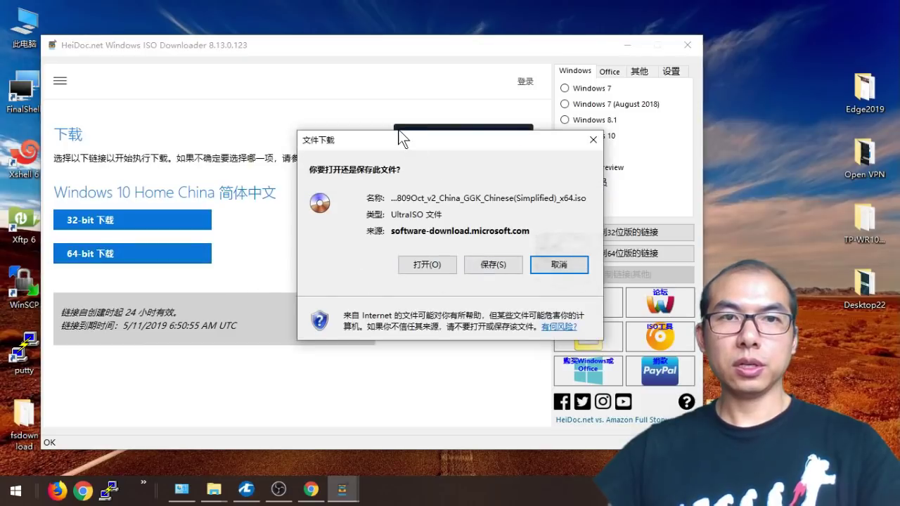
left_click_drag(399, 133, 330, 215)
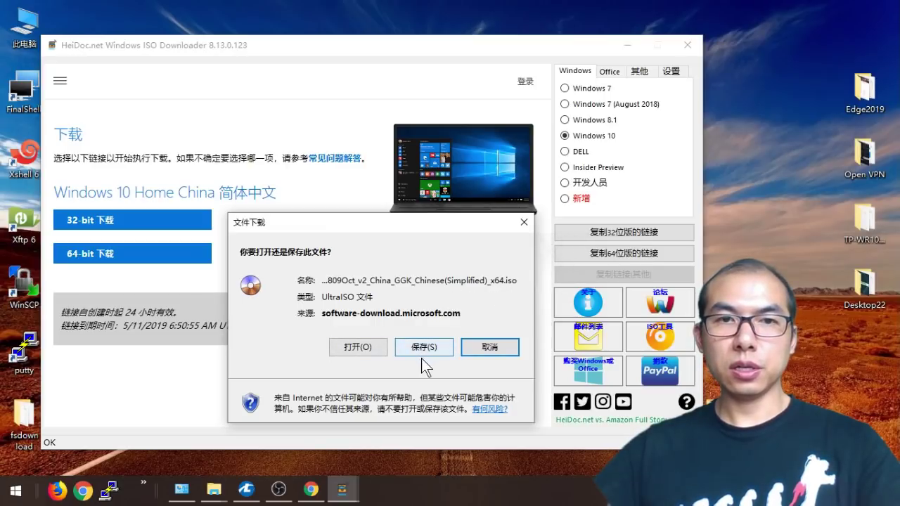
left_click(491, 347)
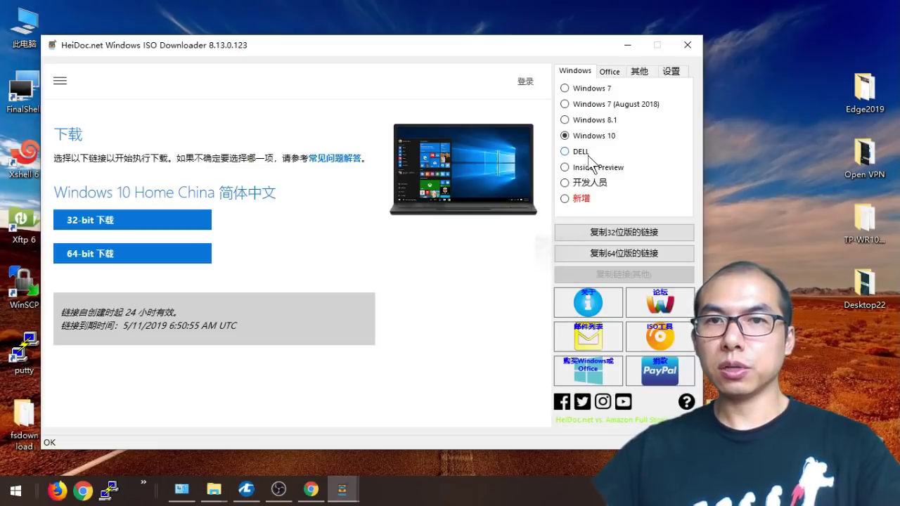
Switch to the DELL OEM images and browse the full list of models
left_click(568, 152)
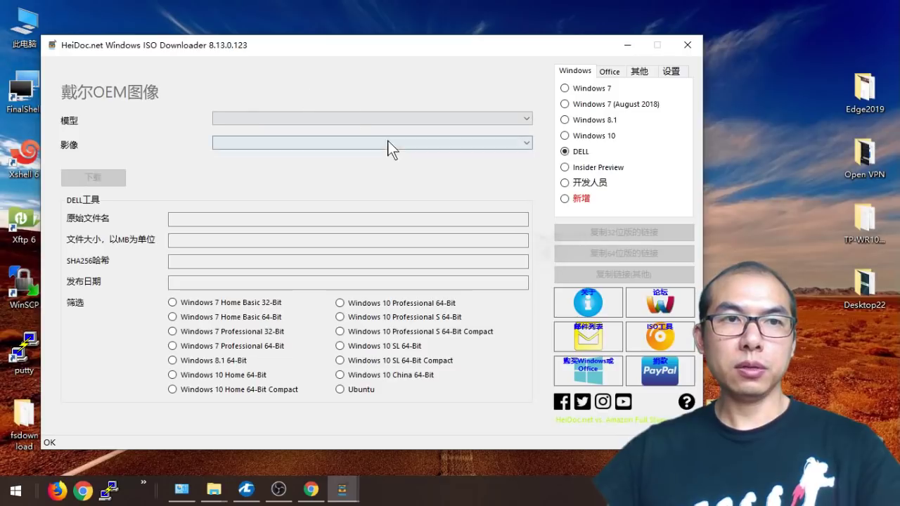
left_click(418, 121)
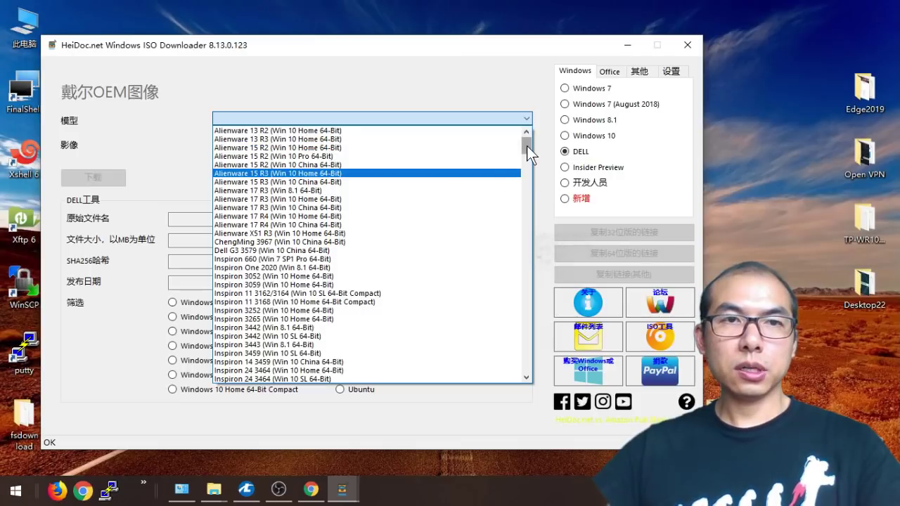
left_click_drag(527, 145, 522, 225)
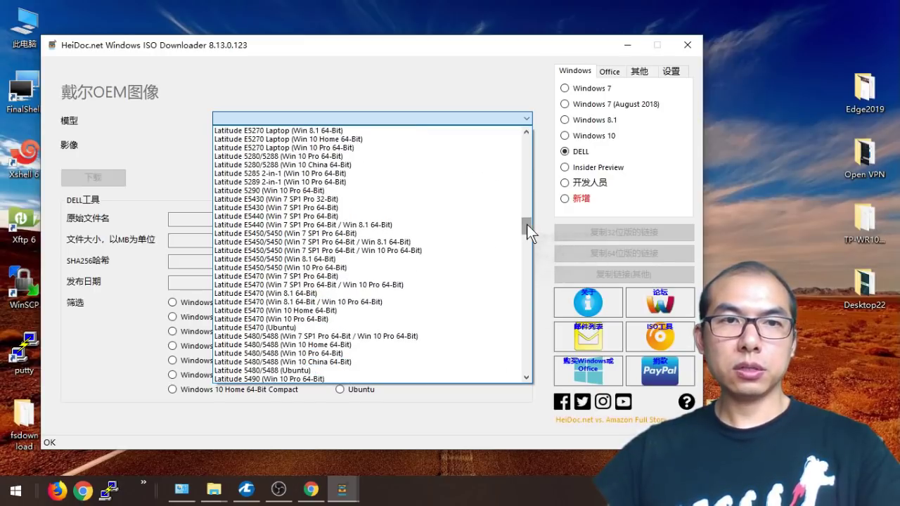
left_click_drag(526, 224, 527, 237)
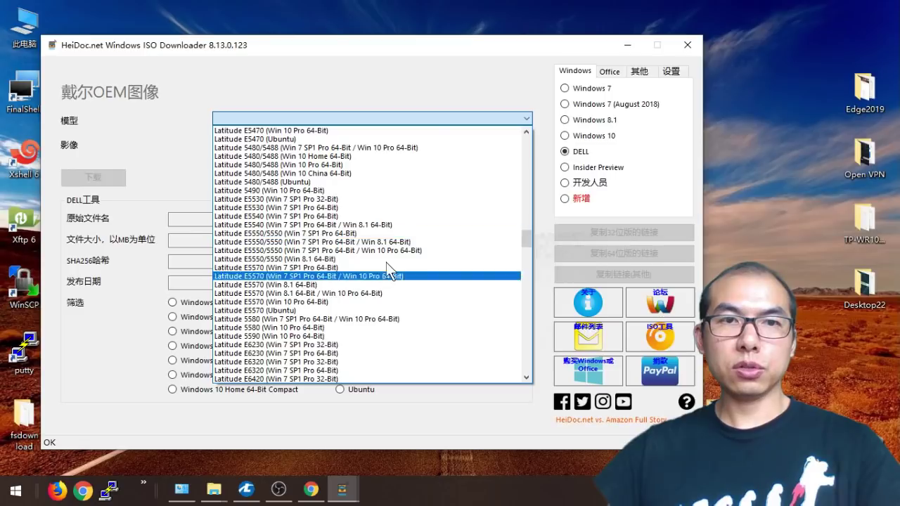
left_click_drag(521, 241, 513, 375)
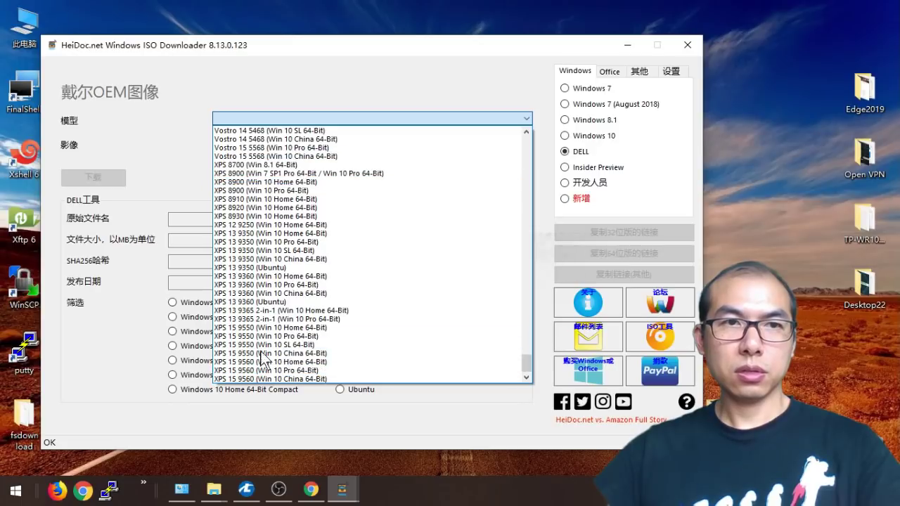
left_click(178, 147)
Choose Alienware 15 R3 (Win 10 China 64-Bit) as the Dell model and dismiss the message box
left_click(398, 124)
scroll(313, 187, "up", 5)
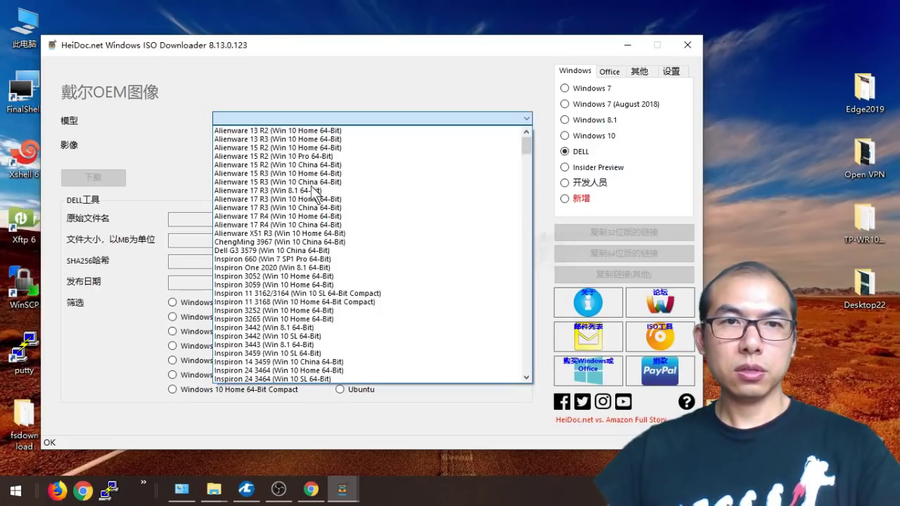
left_click(313, 187)
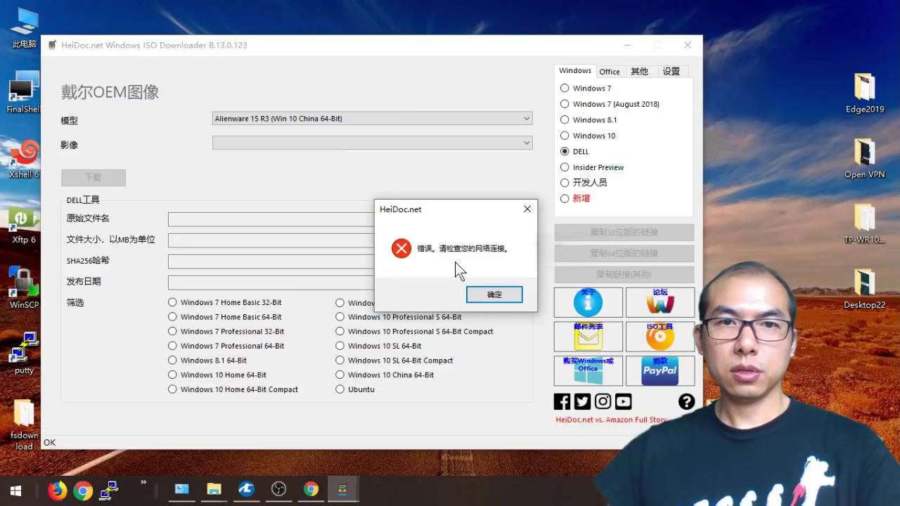
left_click(528, 209)
left_click(309, 118)
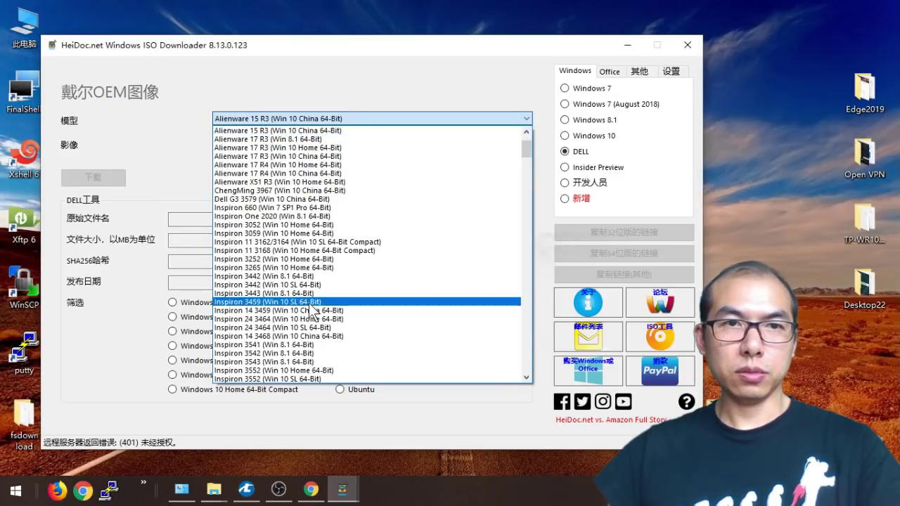
left_click(197, 178)
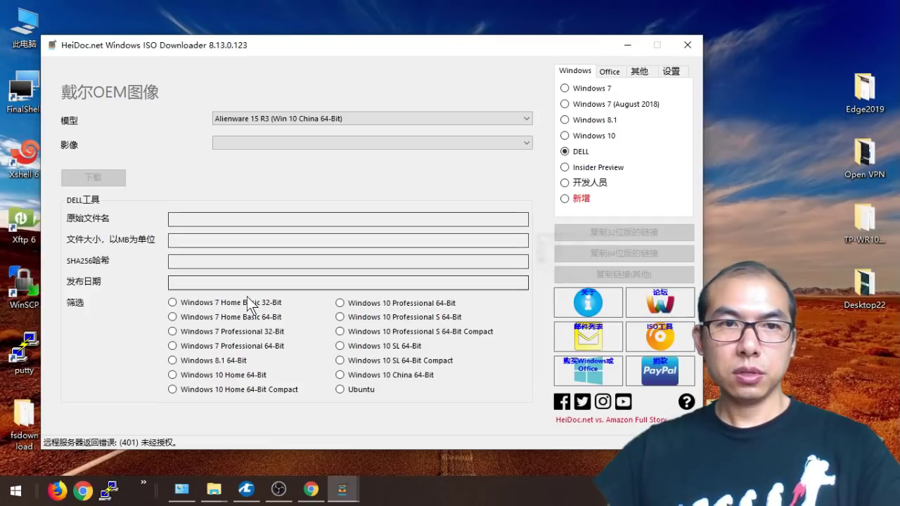
left_click(472, 119)
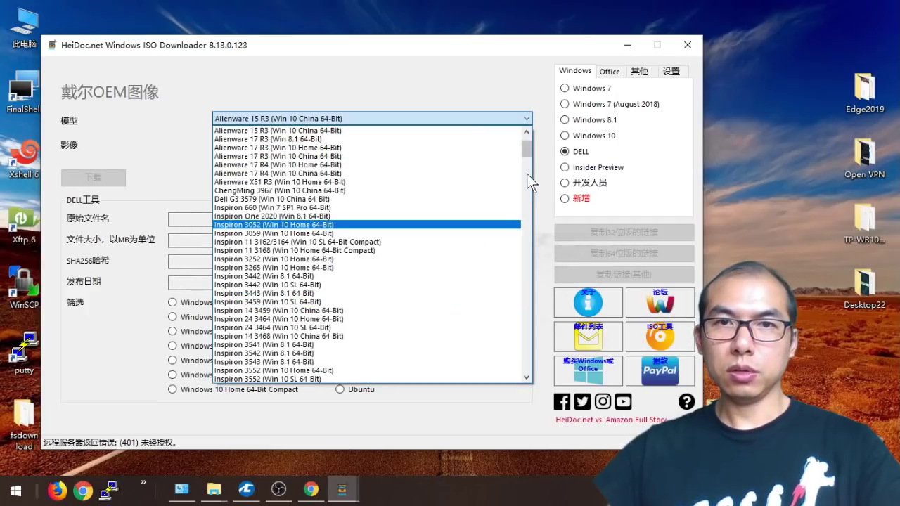
left_click_drag(527, 174, 486, 86)
left_click(191, 233)
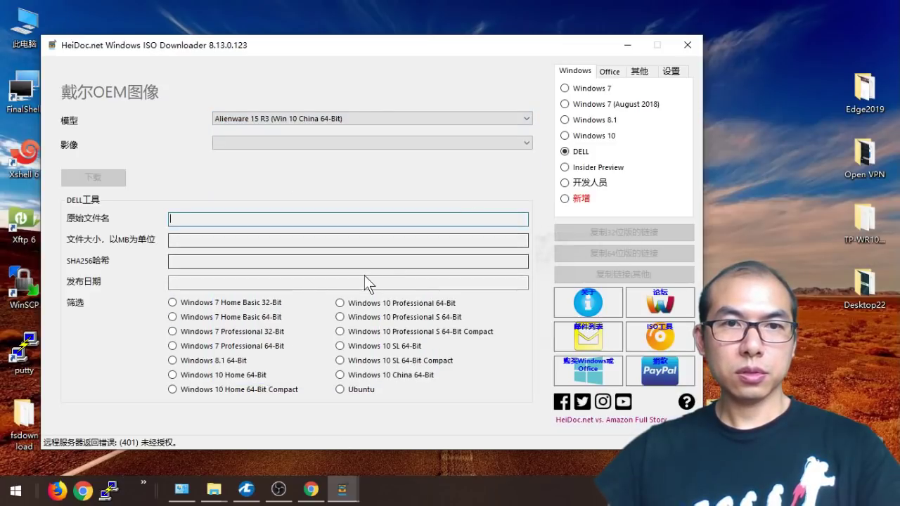
View the Insider Preview, 开发人员 and 新增 categories one after another
left_click(570, 169)
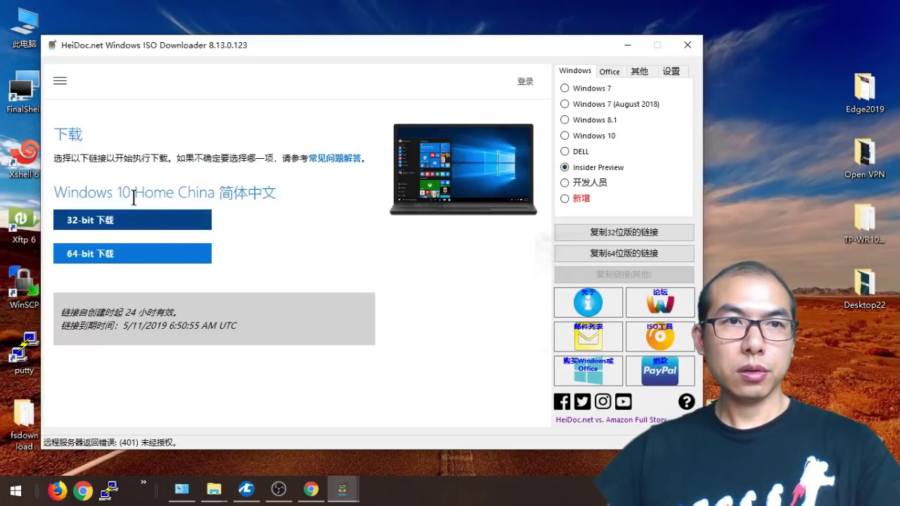
left_click(565, 184)
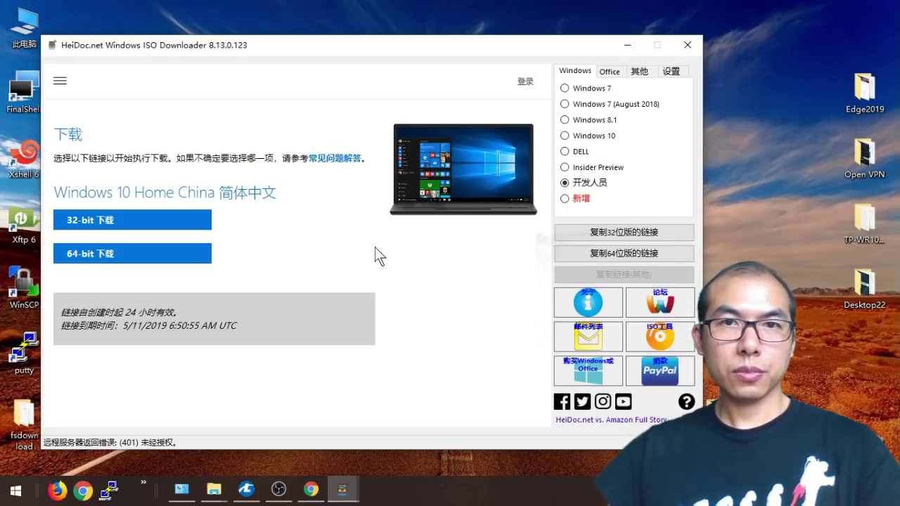
left_click(565, 199)
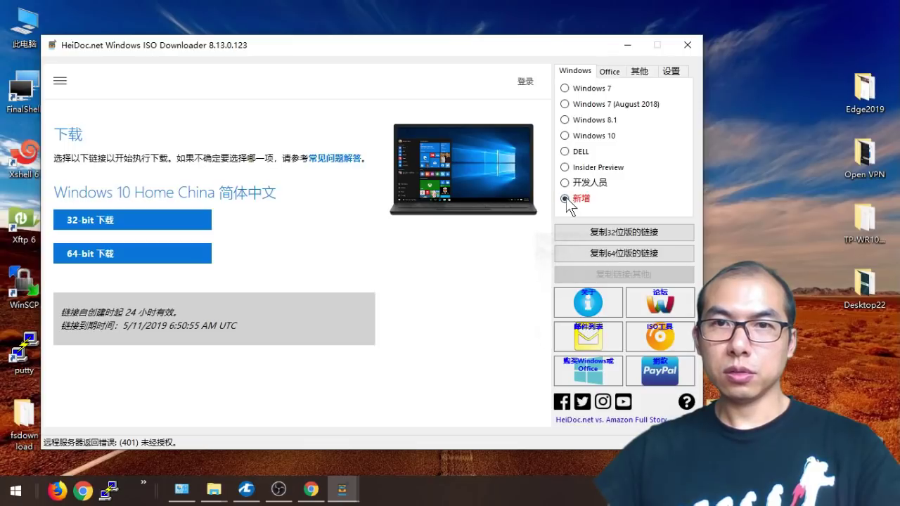
Switch to the Office images, choose Office 2010 and view its list of editions without selecting one
left_click(607, 74)
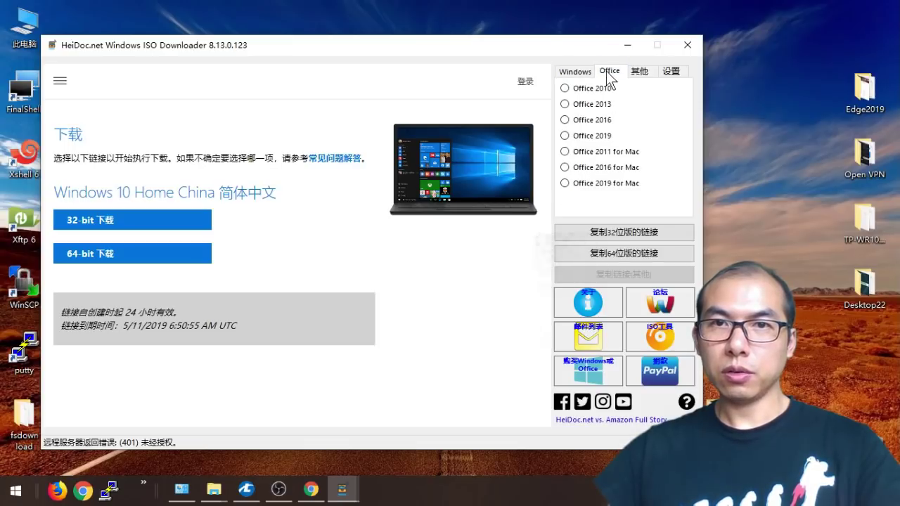
left_click(565, 89)
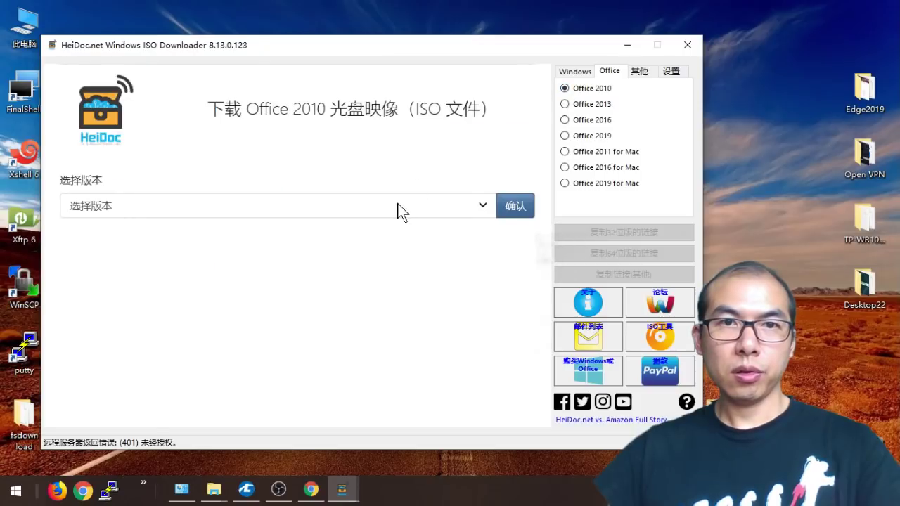
left_click(398, 210)
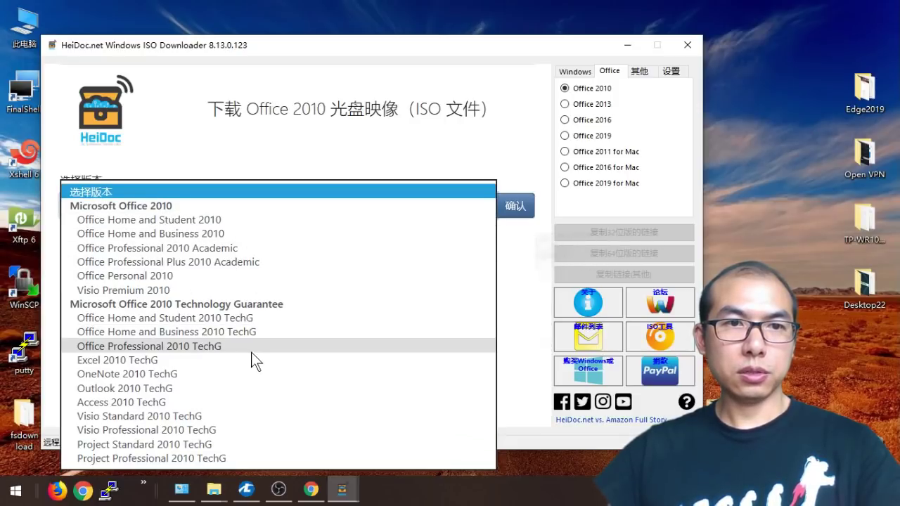
left_click(436, 139)
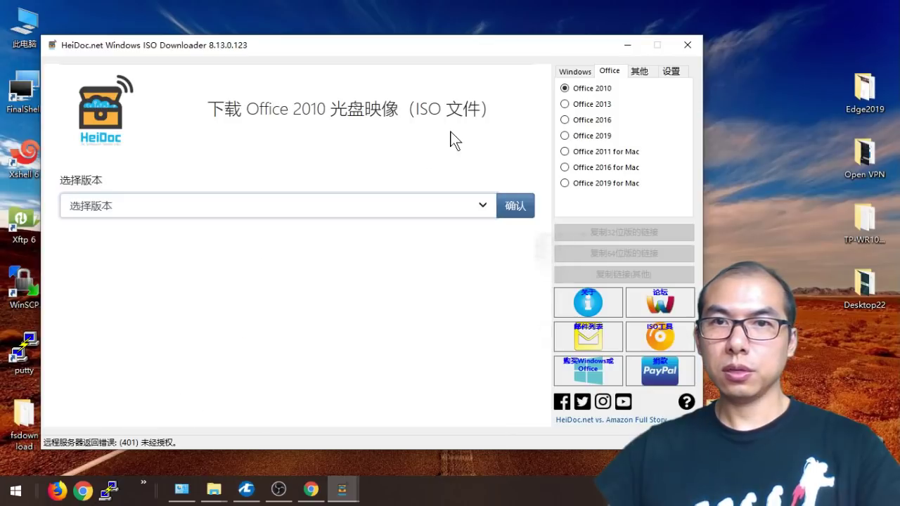
View the lists of editions offered for Office 2013 and Office 2016 without selecting one
left_click(566, 104)
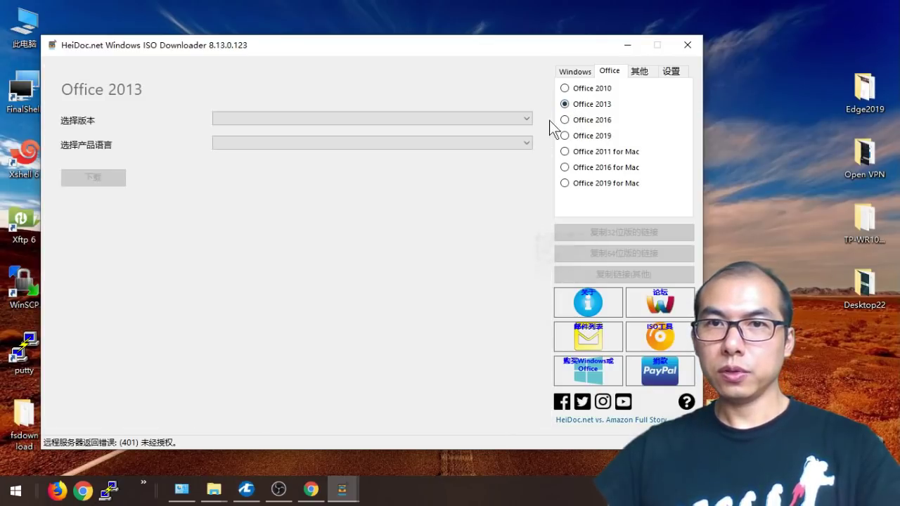
left_click(388, 121)
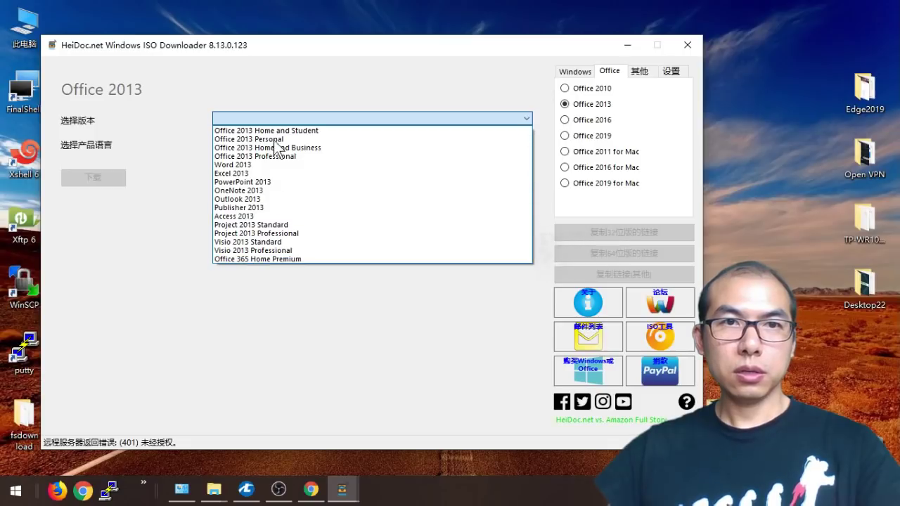
left_click(406, 354)
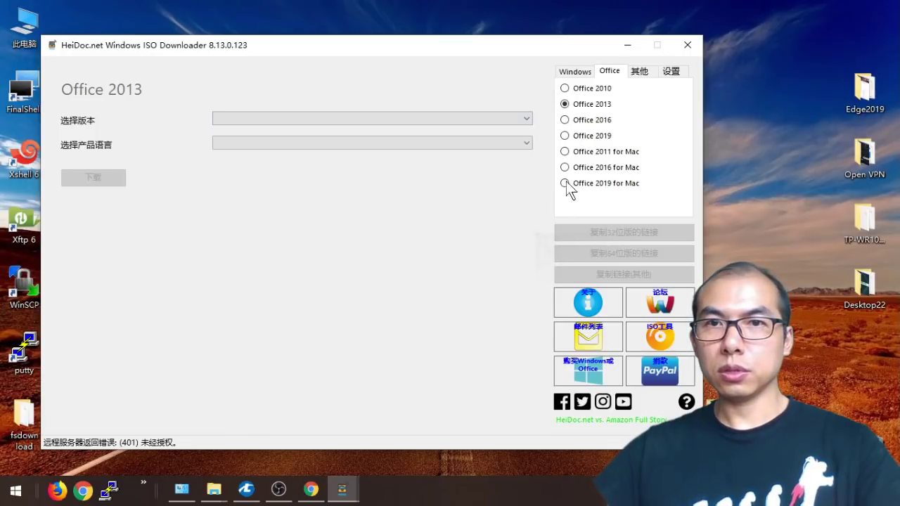
left_click(566, 120)
left_click(454, 119)
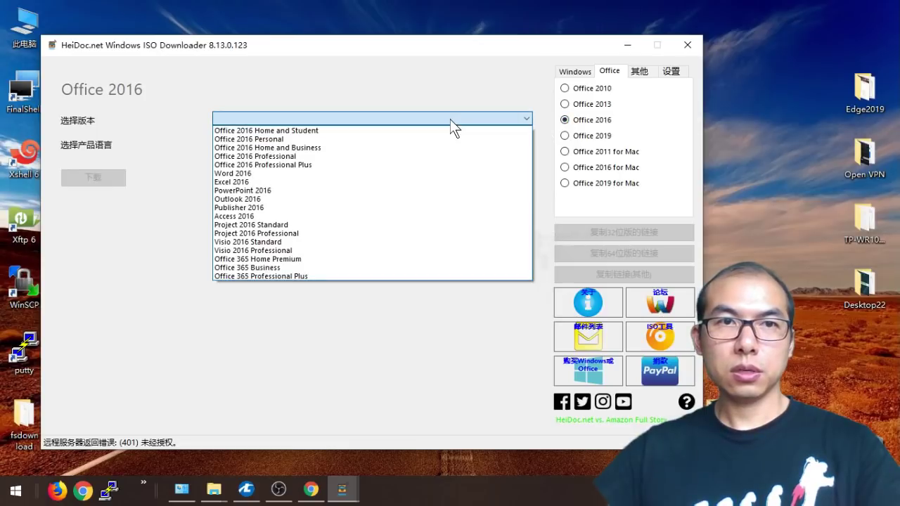
left_click(428, 316)
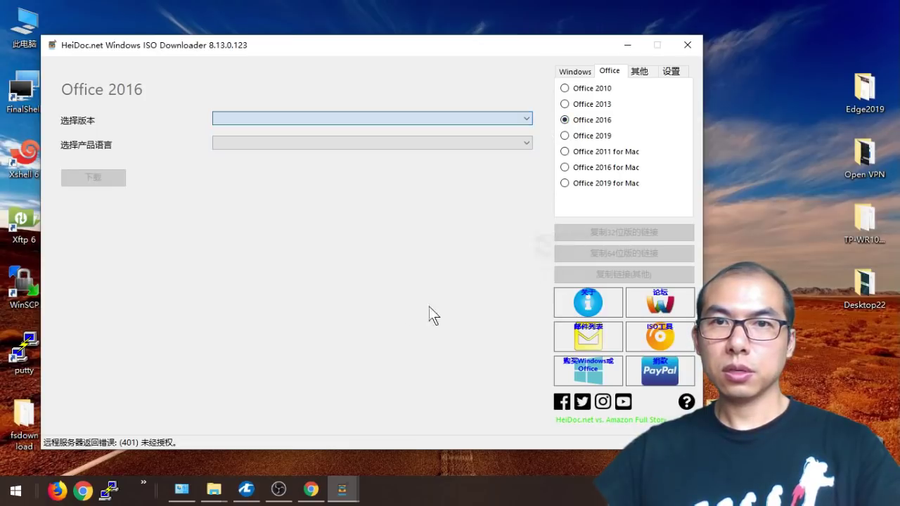
Choose Office 2019 with the Office 2019 Personal edition and view its available product languages
left_click(566, 135)
left_click(406, 120)
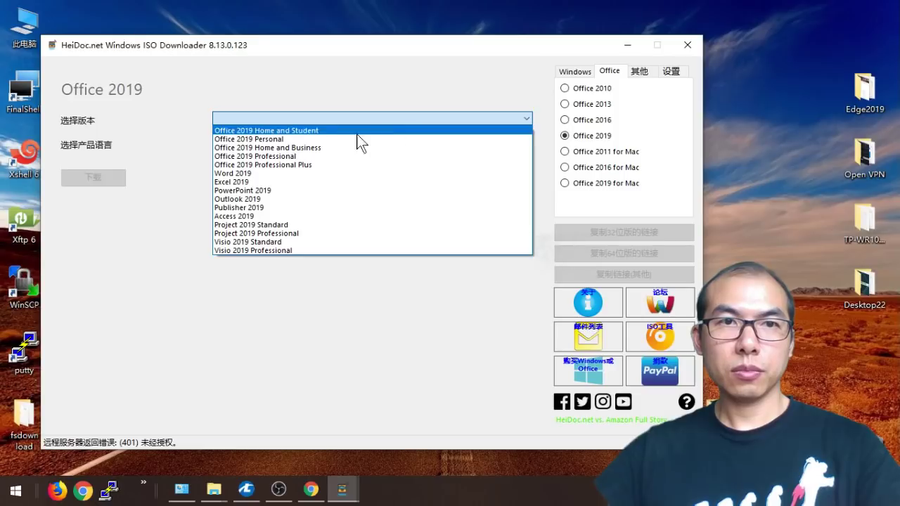
left_click(298, 139)
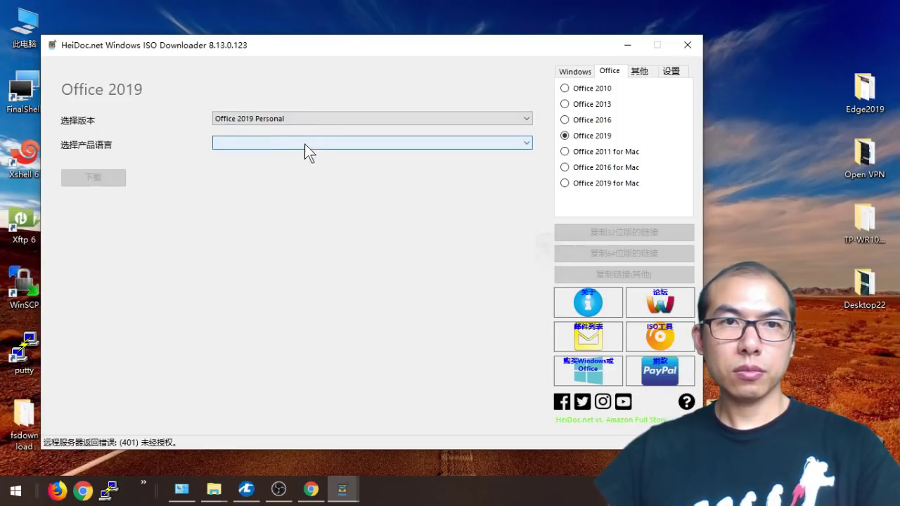
left_click(420, 142)
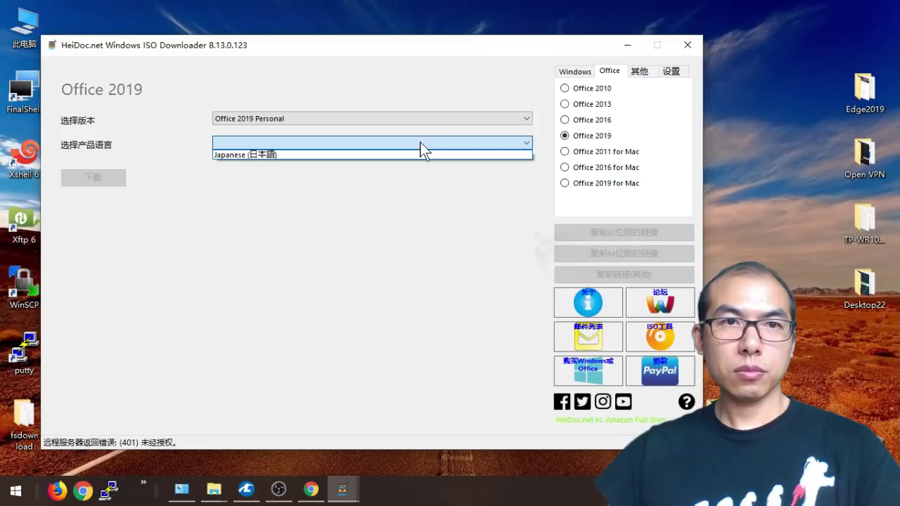
left_click(307, 144)
Choose Office 2019 Professional in Chinese, CN (简体中文, 中国), start its download and cancel saving the image file
left_click(298, 120)
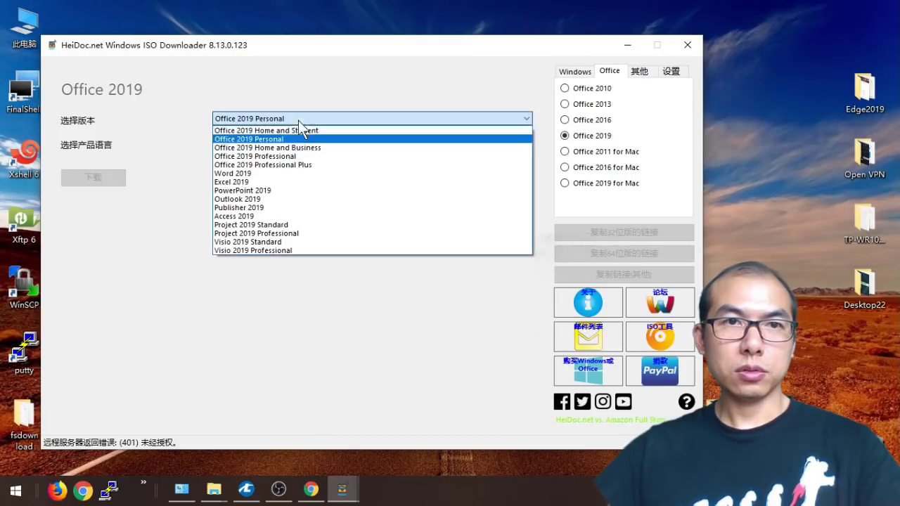
left_click(290, 157)
left_click(366, 143)
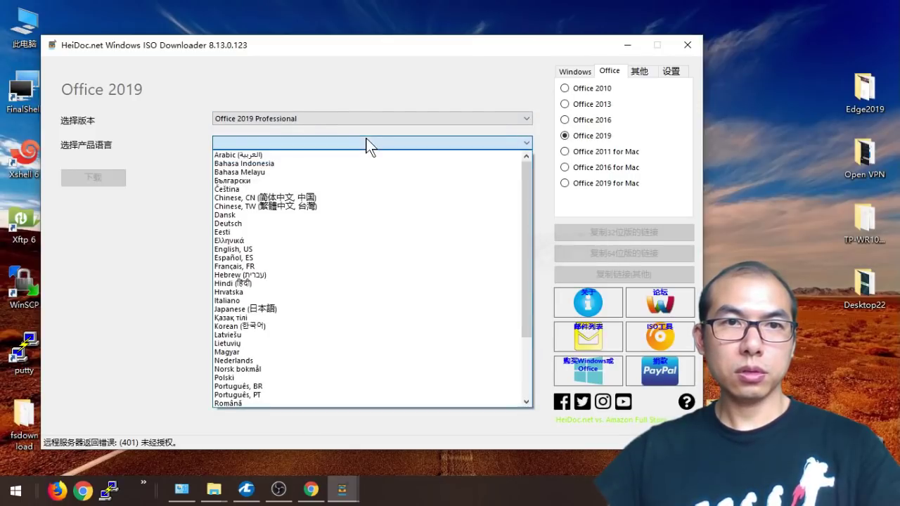
left_click(304, 196)
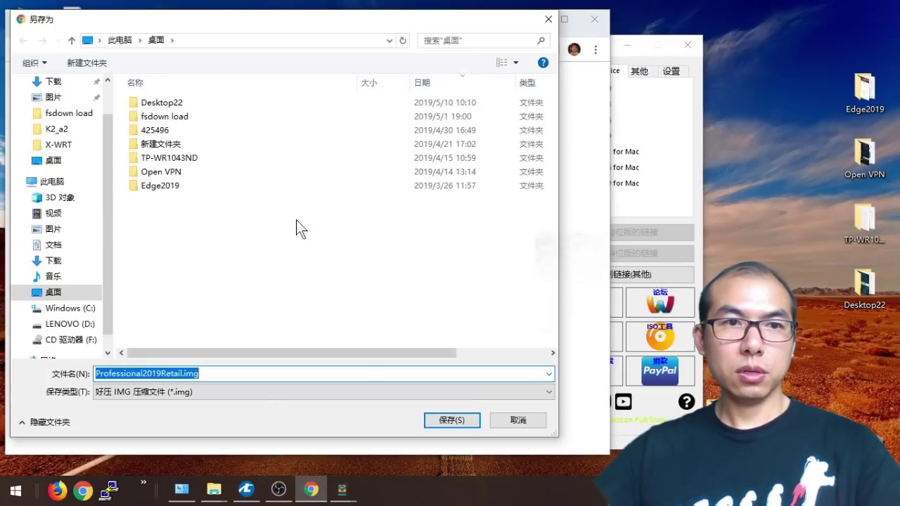
left_click(522, 422)
left_click(542, 25)
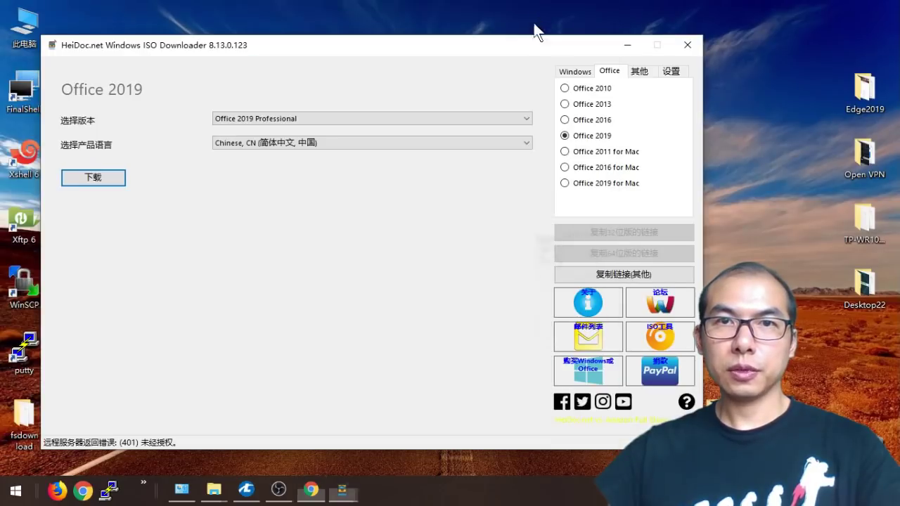
Choose Office 2011 for Mac with the Office 2011 edition and Chinese, CN (简体中文, 中国) as product language
left_click(567, 151)
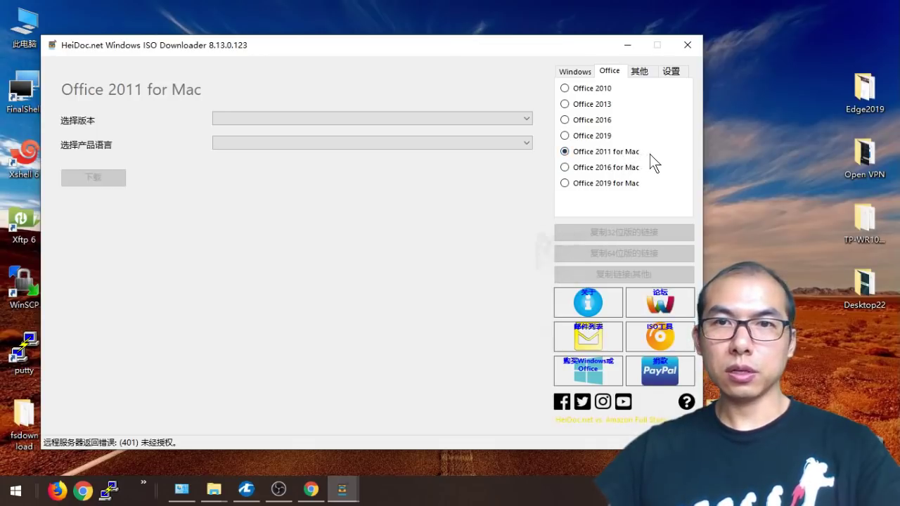
left_click(352, 118)
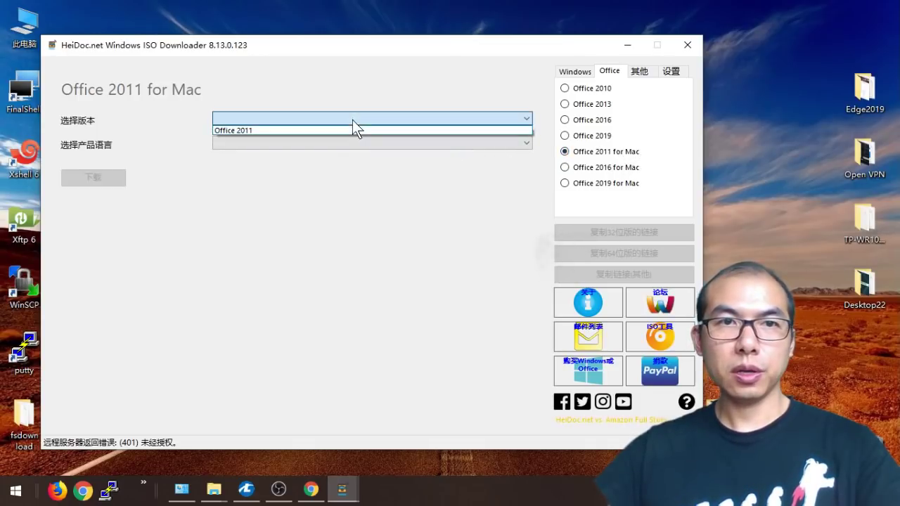
left_click(351, 130)
left_click(371, 139)
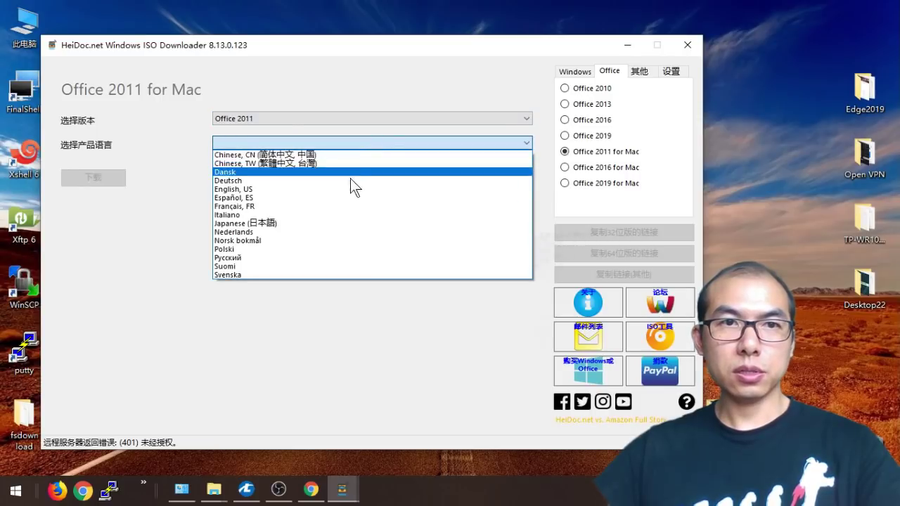
left_click(332, 155)
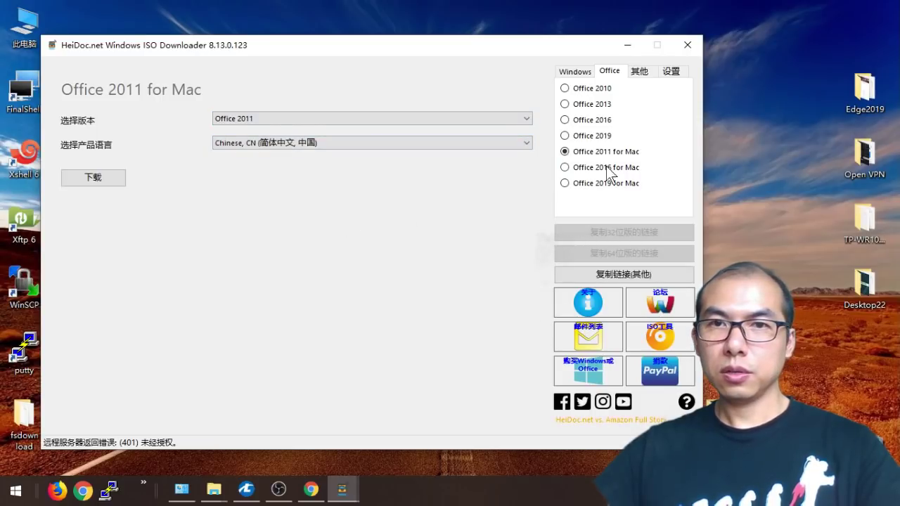
Choose Office 2016 for Mac with the 16.11.0 edition and view its product languages without selecting one
left_click(606, 167)
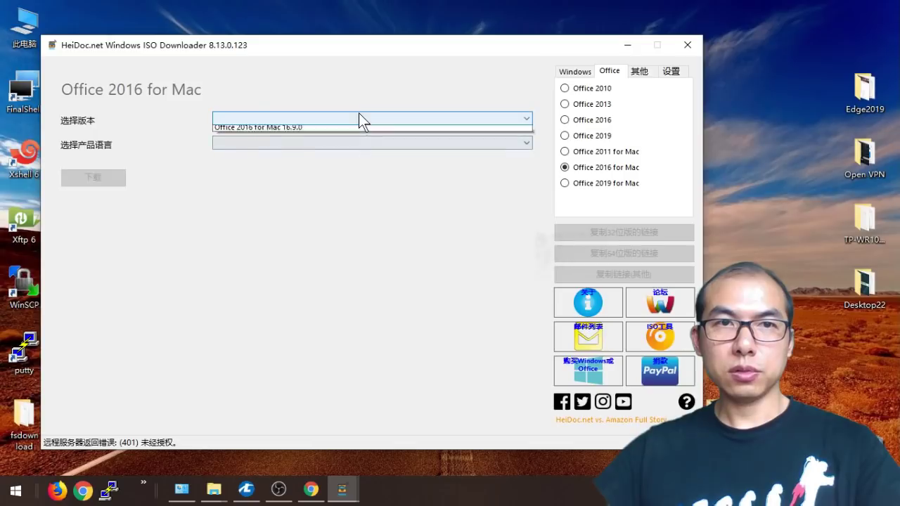
left_click(358, 116)
left_click(352, 170)
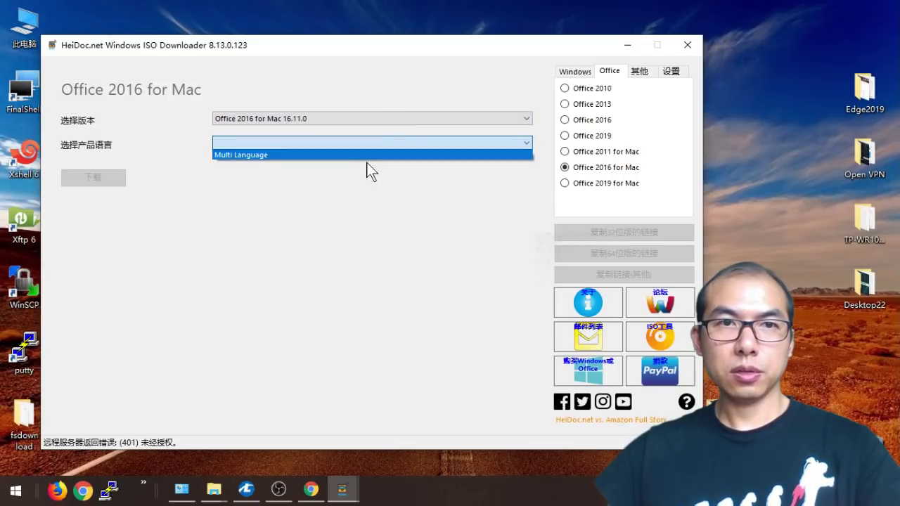
left_click(476, 204)
Switch to Office 2019 for Mac and examine its edition and product language lists without choosing an edition
left_click(565, 183)
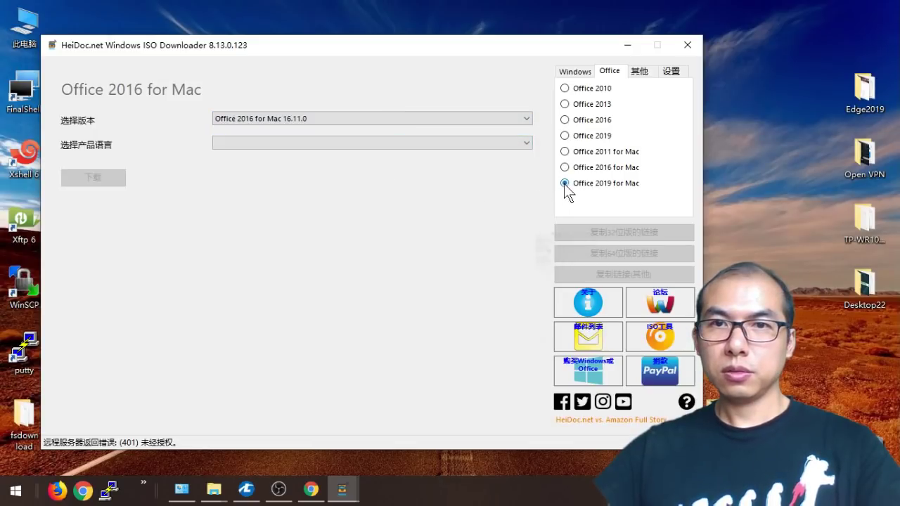
left_click(353, 119)
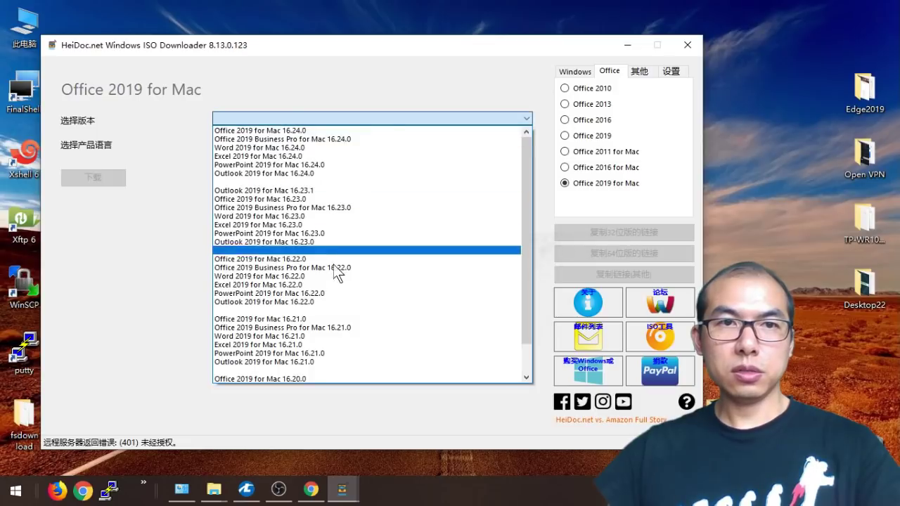
left_click(166, 243)
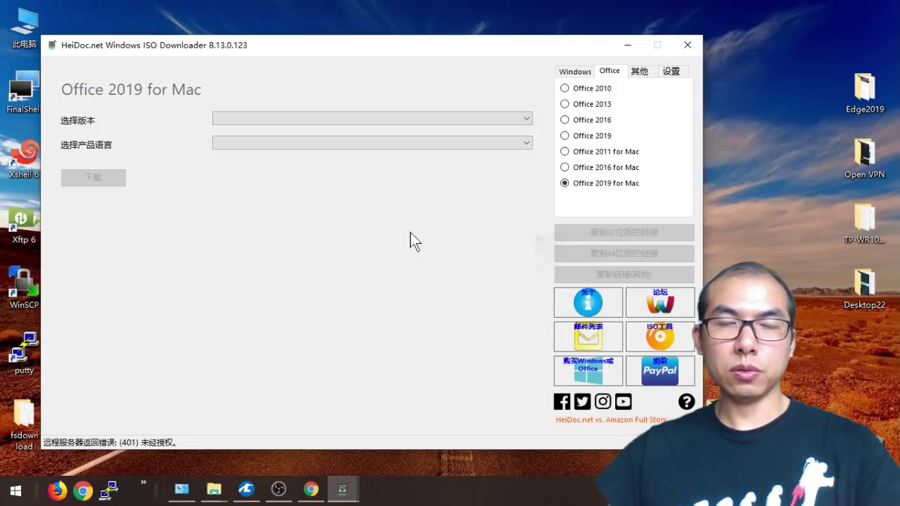
left_click(476, 143)
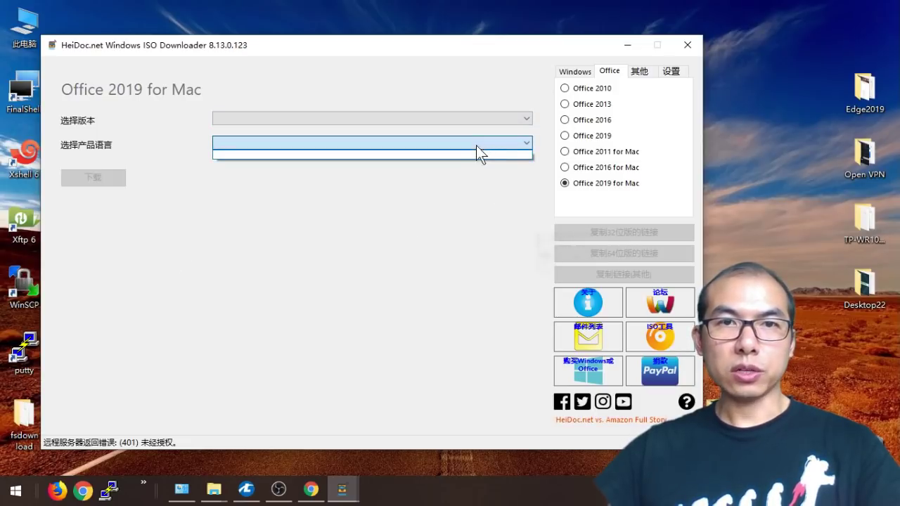
left_click(454, 123)
left_click(453, 121)
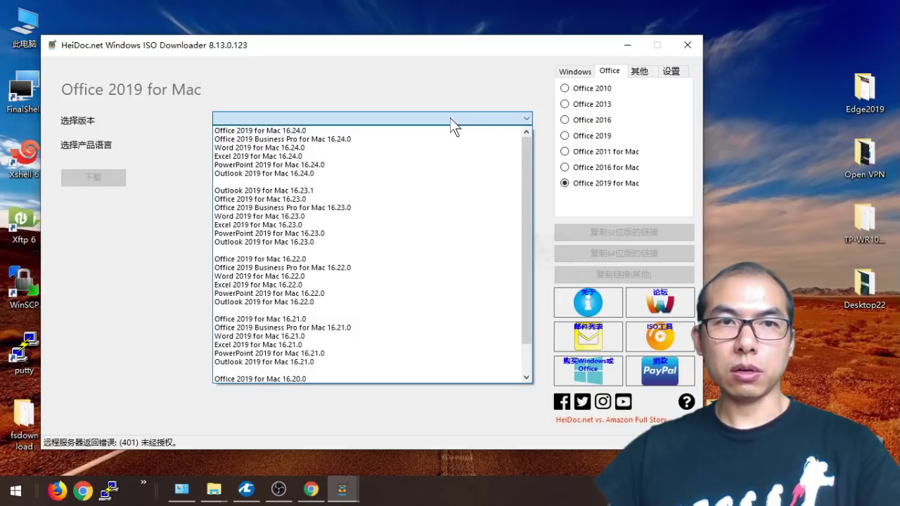
left_click(538, 190)
left_click(333, 149)
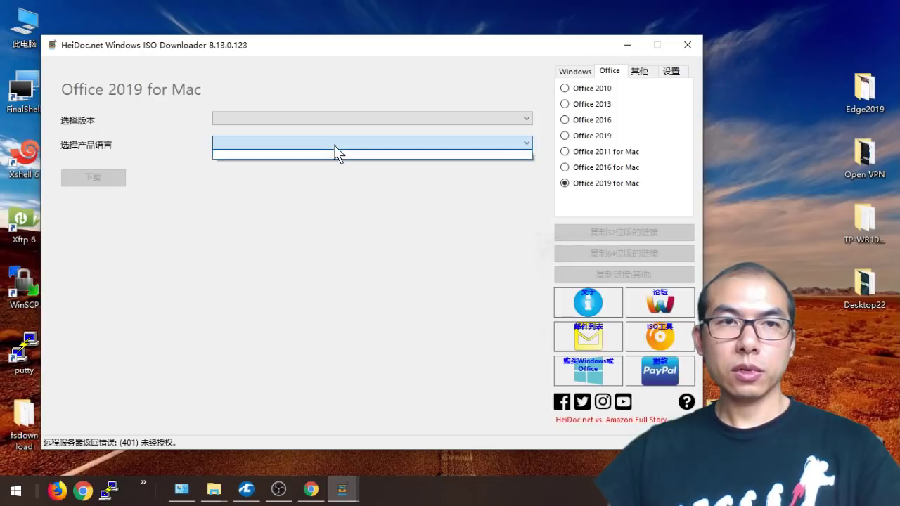
left_click(329, 161)
left_click(358, 116)
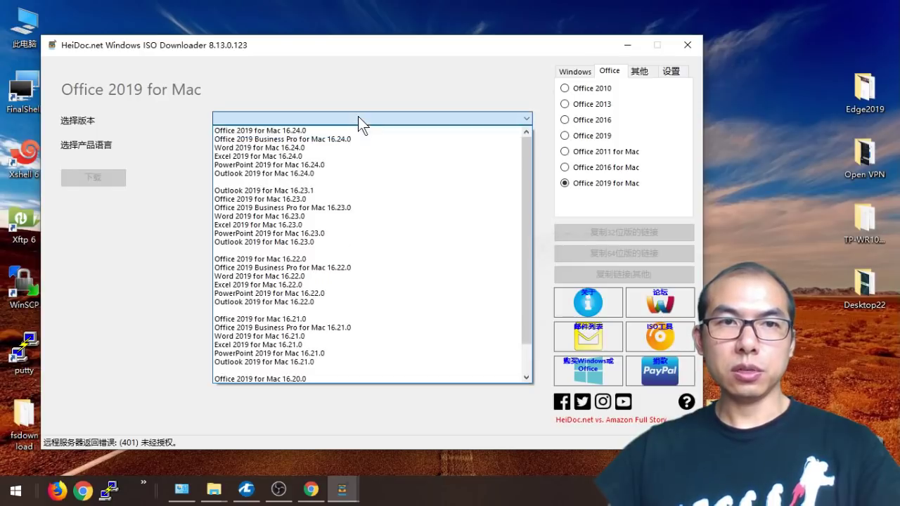
scroll(323, 299, "down", 2)
left_click(324, 305)
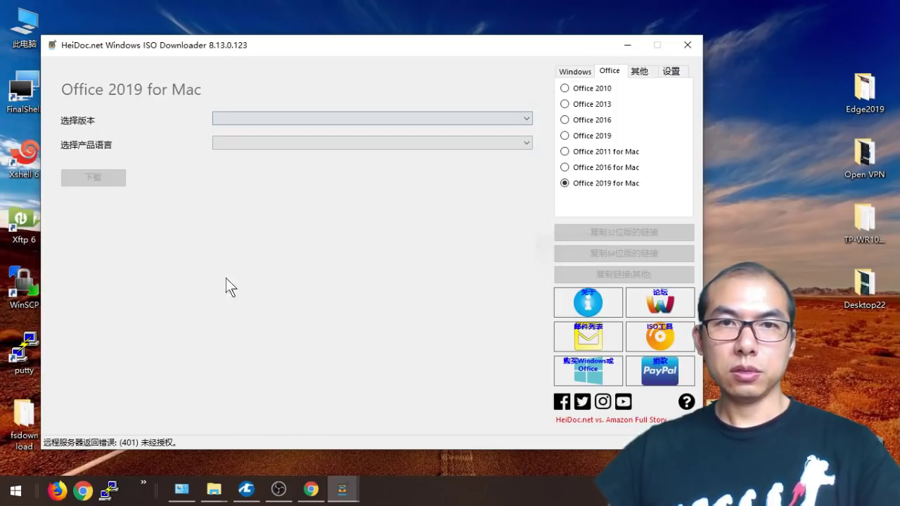
left_click(482, 143)
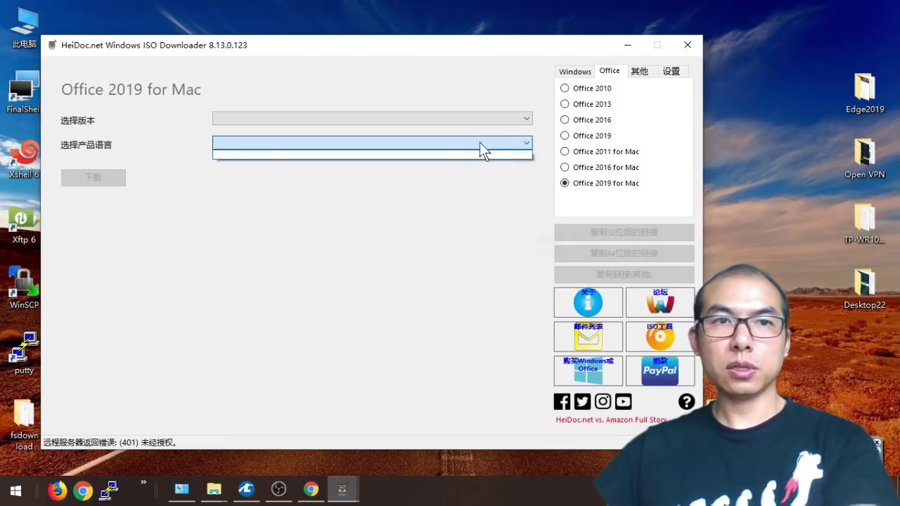
left_click(511, 199)
Look through the Windows, Office, 其他 and 设置 categories, return to Windows and close the ISO downloader
left_click(575, 71)
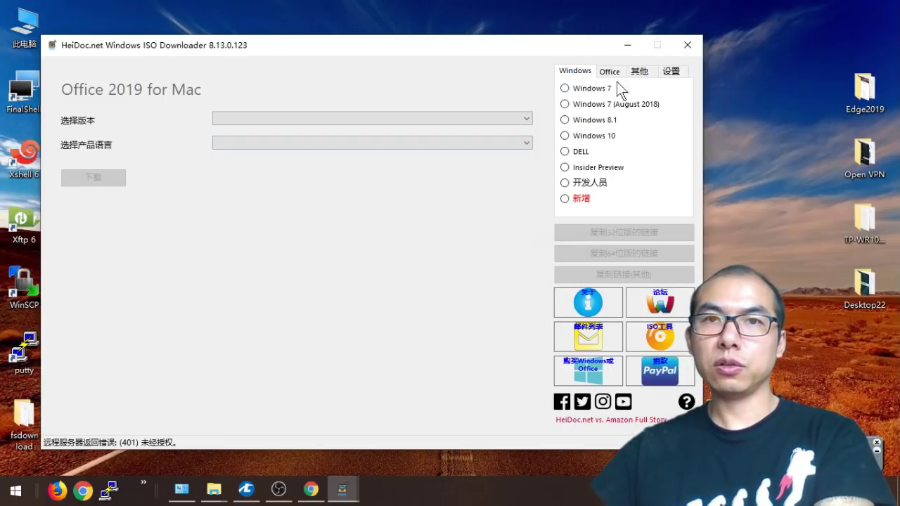
left_click(610, 72)
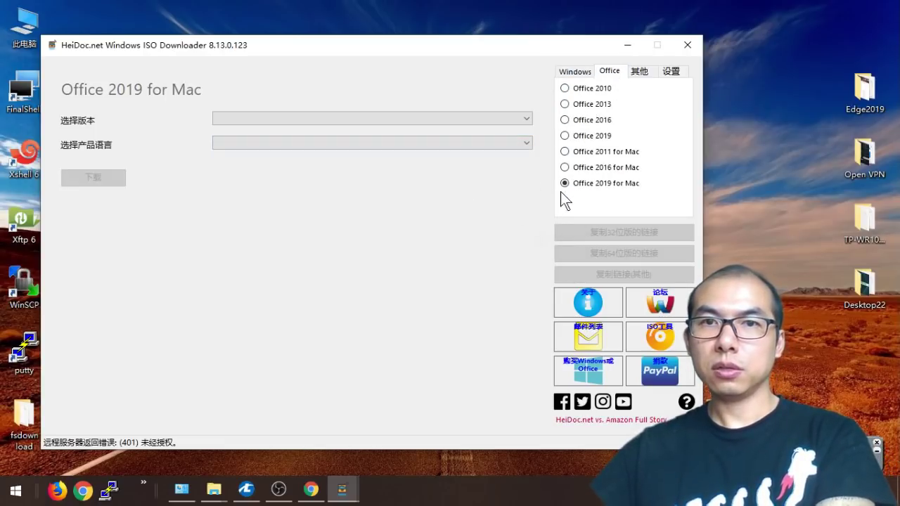
left_click(650, 73)
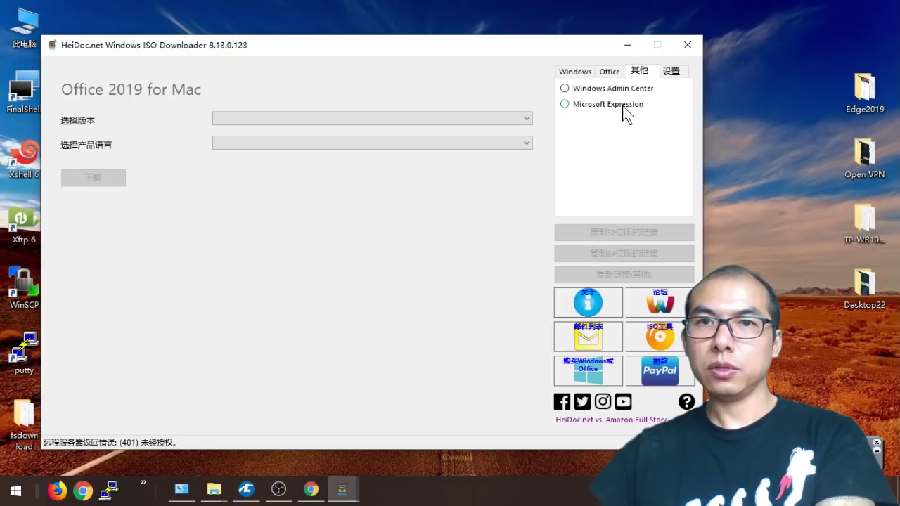
left_click(670, 71)
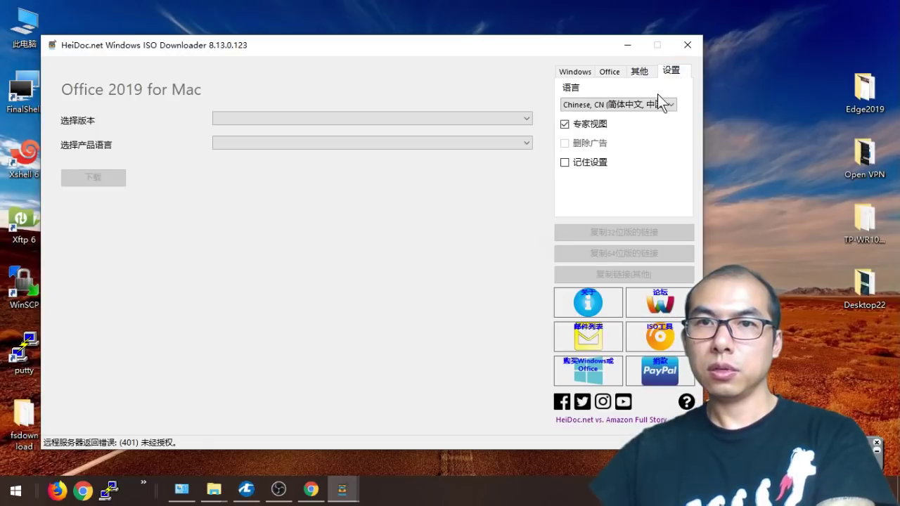
left_click(612, 104)
left_click(592, 80)
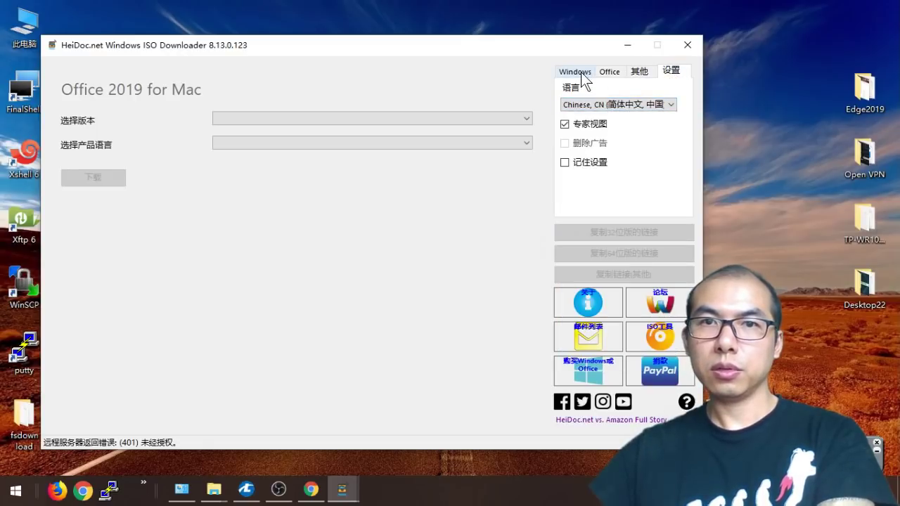
left_click(575, 71)
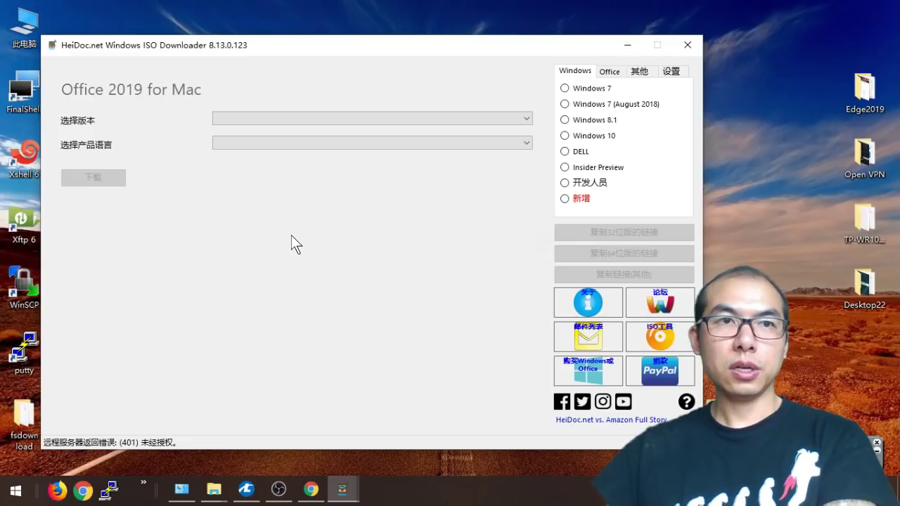
left_click(693, 42)
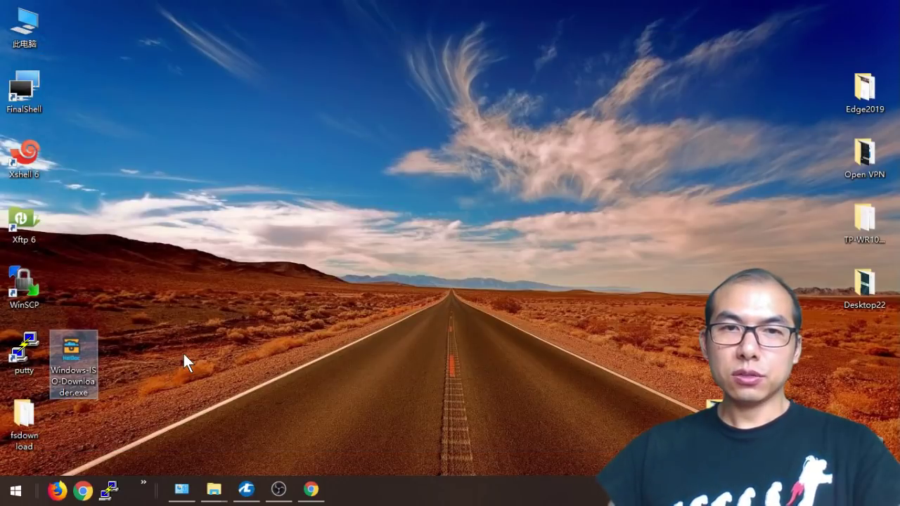